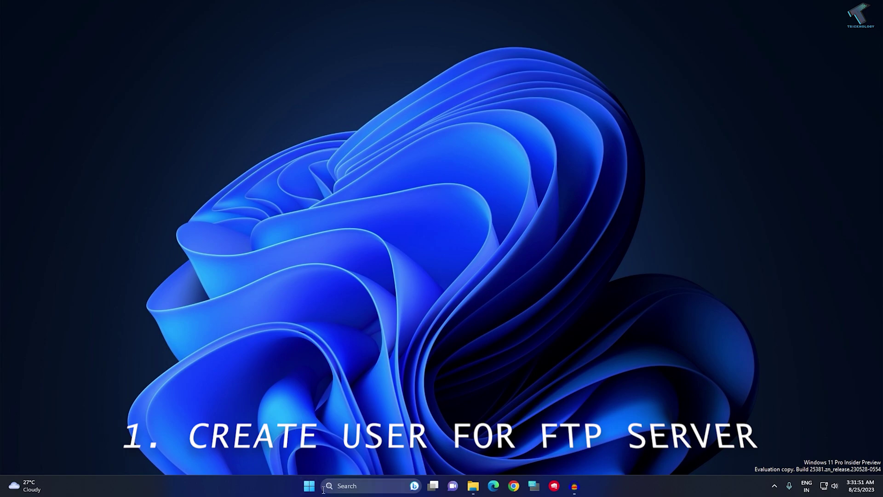
Step: Launch lusrmgr.msc from the Start menu search
left_click(306, 491)
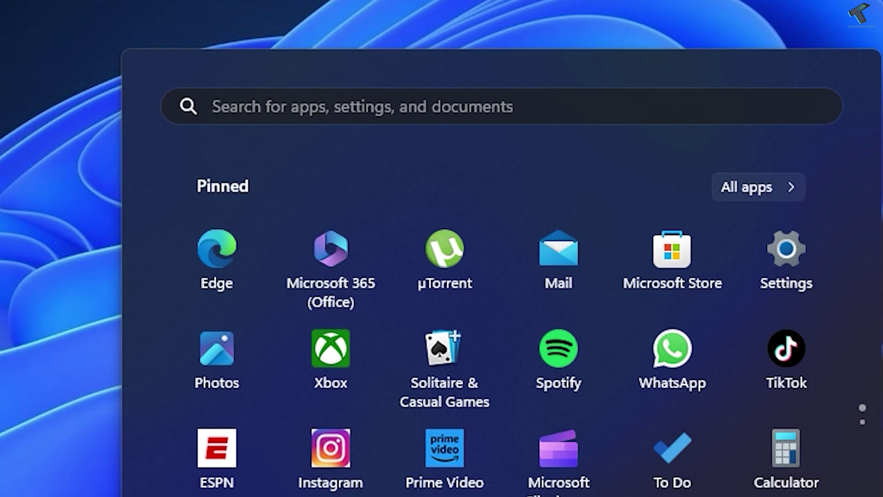
type("lusrmgr")
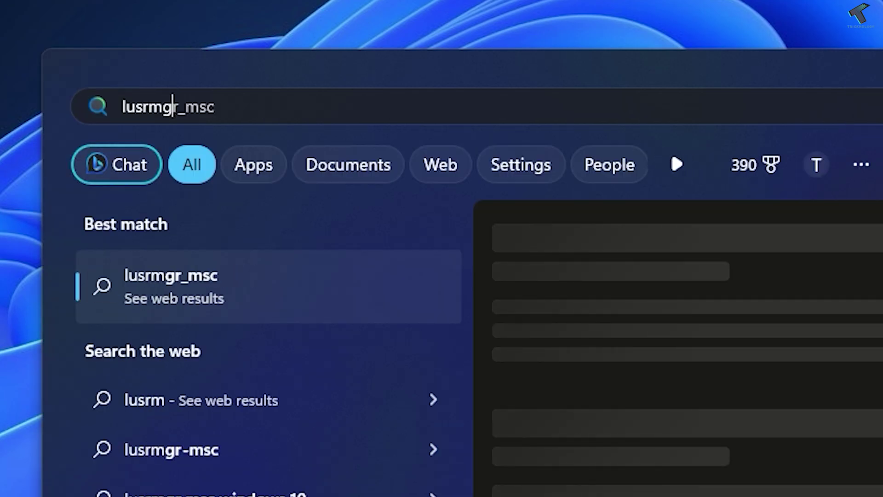
type(".msc")
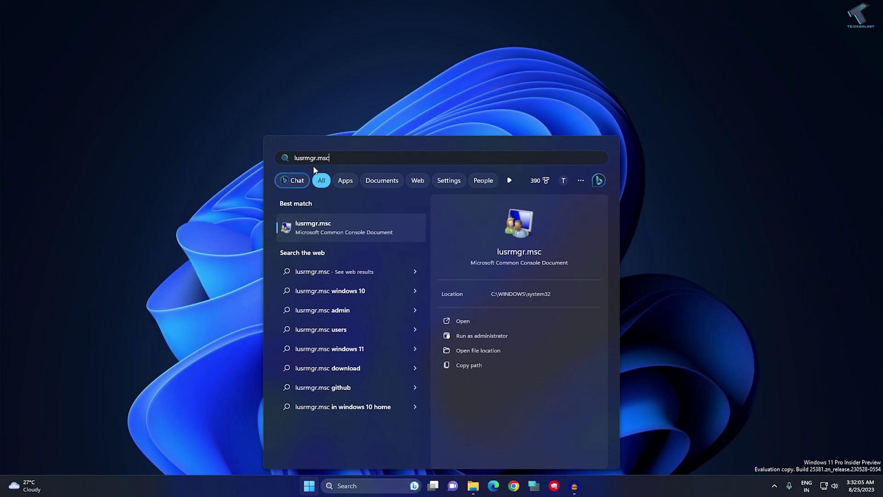
key("Return")
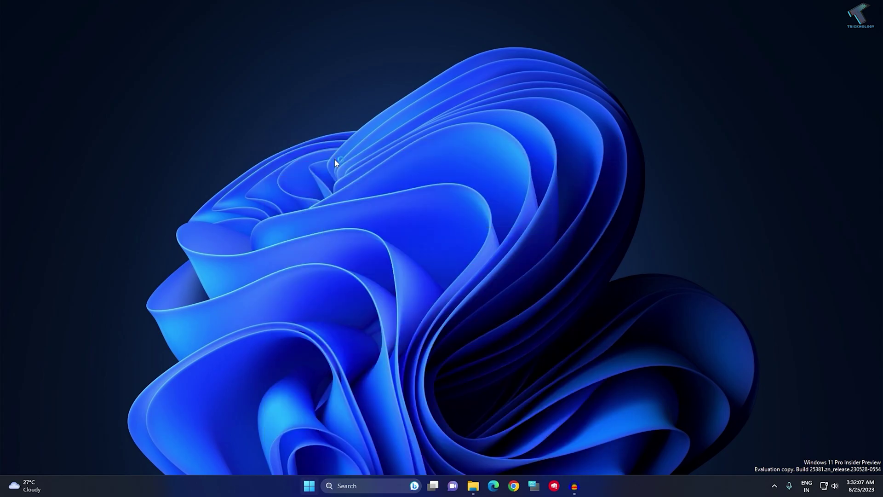
Step: Create the local account ftp_user with a password, clearing 'User must change password at next logon'
left_click_drag(262, 84, 313, 90)
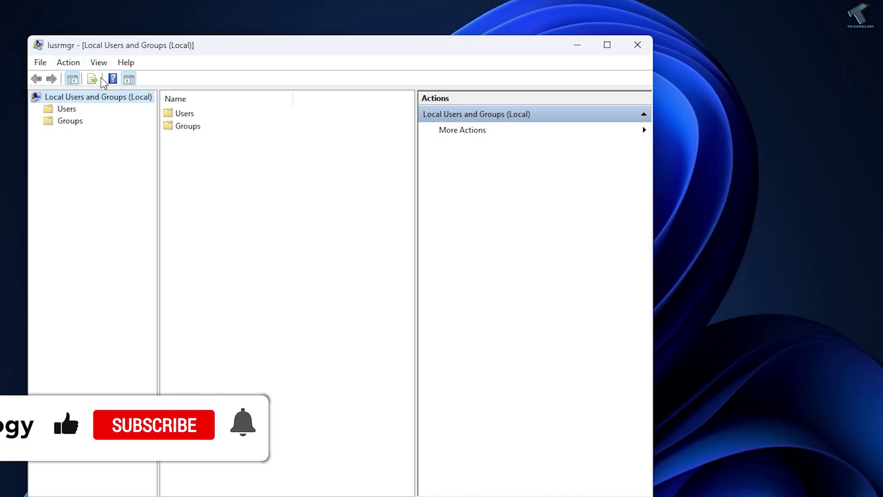
left_click_drag(203, 34, 277, 33)
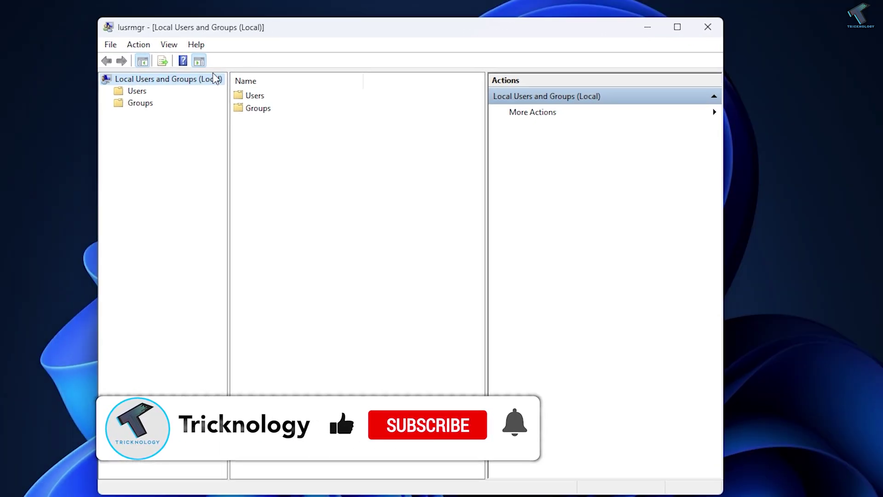
left_click(136, 92)
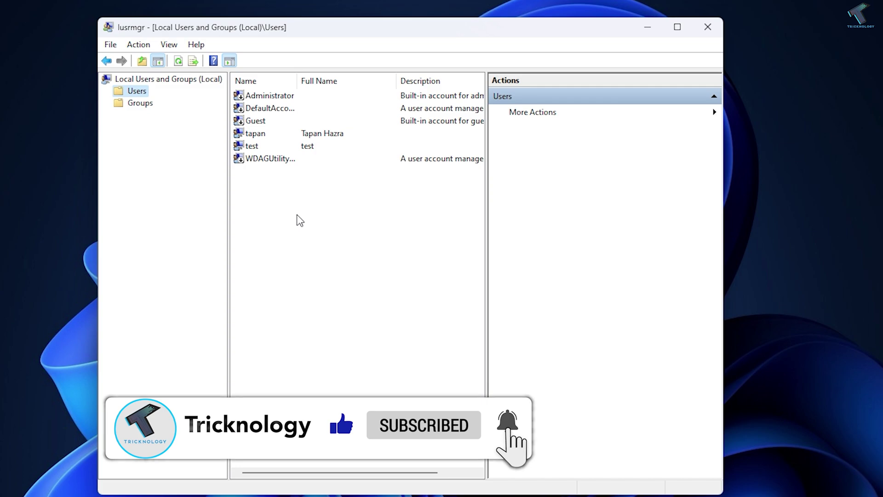
right_click(305, 191)
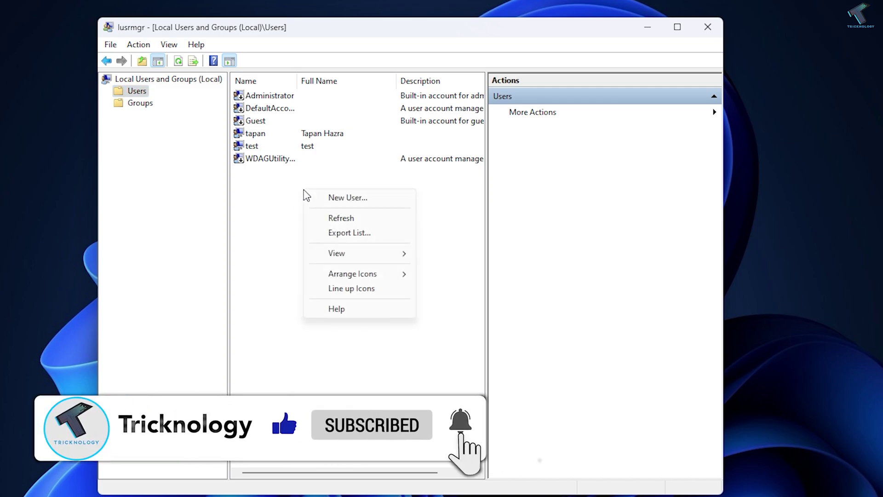
left_click(346, 199)
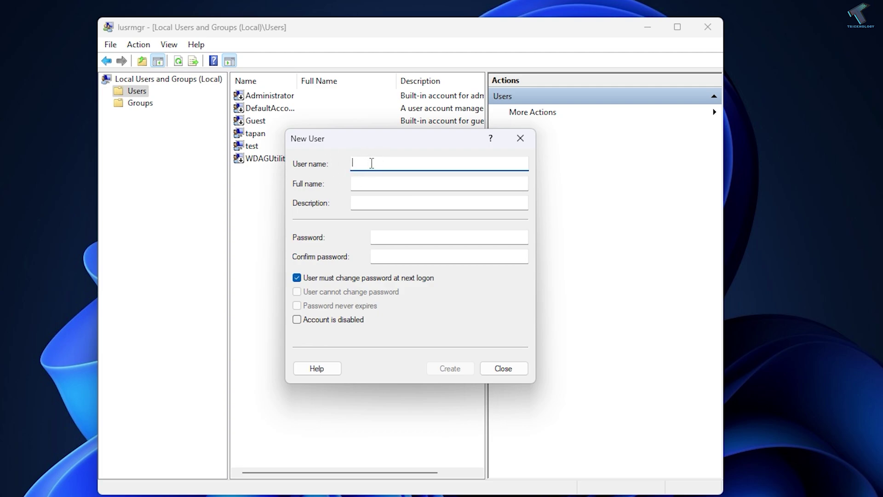
type("ftp_user")
left_click(397, 241)
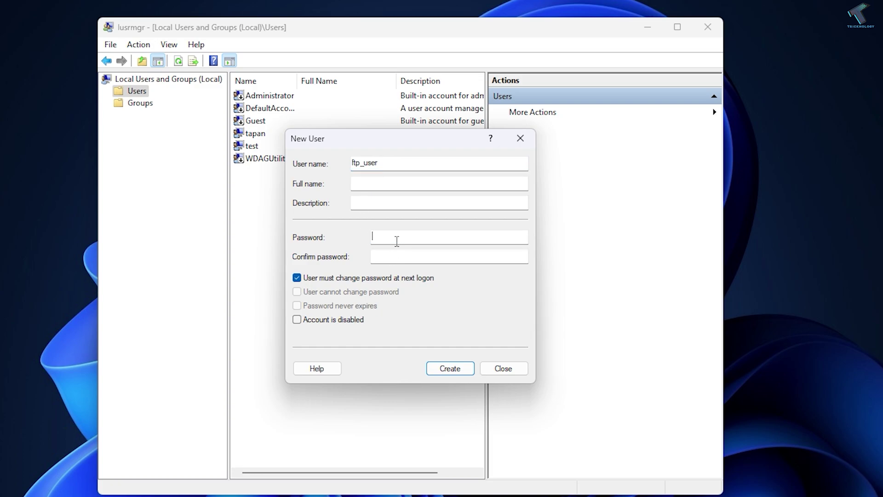
key("Tab")
type("1")
left_click(352, 280)
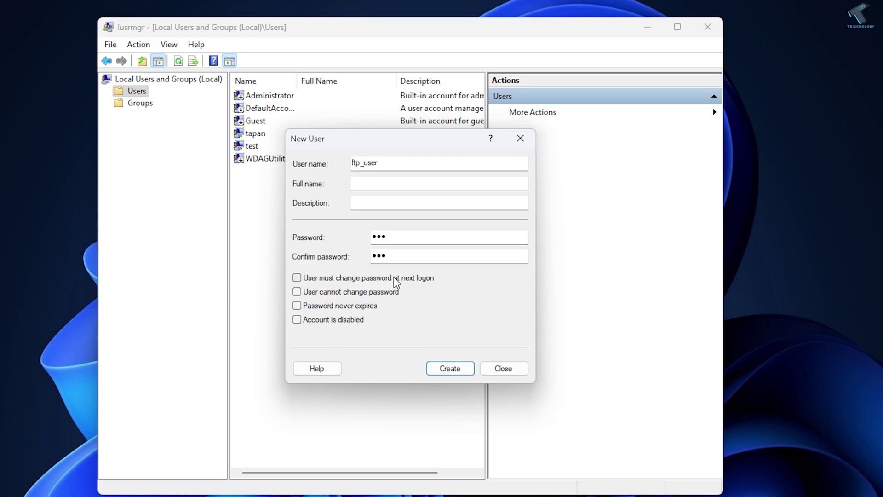
left_click(454, 372)
left_click(511, 374)
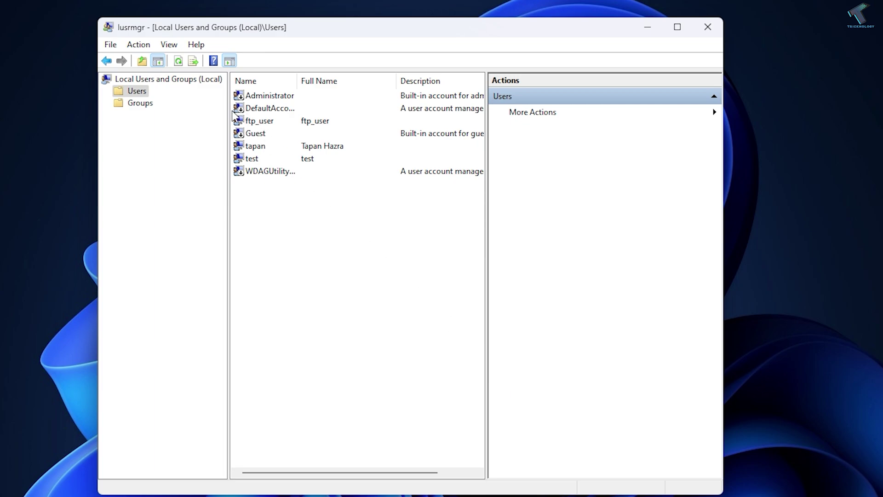
Step: Remove the Users group from ftp_user's Member Of list and apply the change
left_click(265, 124)
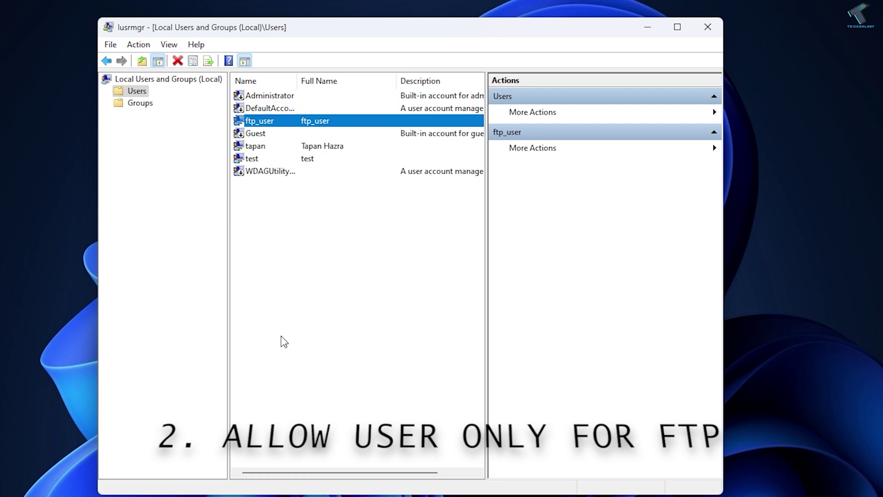
right_click(281, 123)
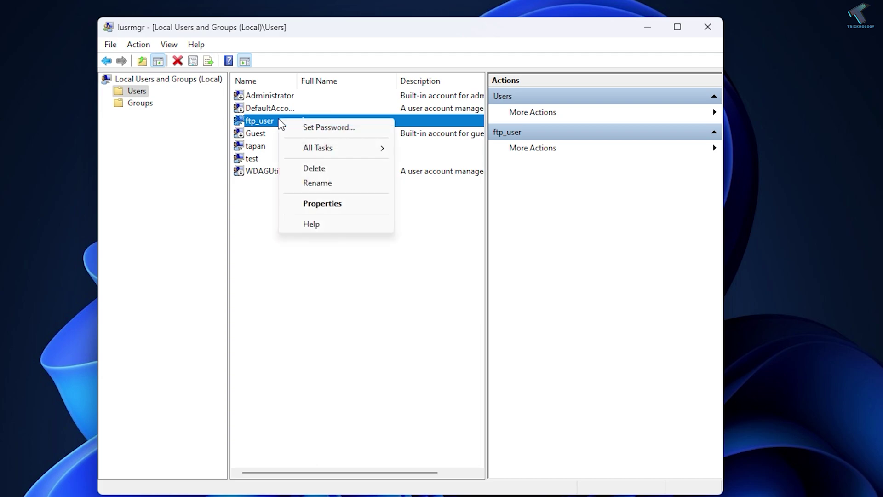
left_click(323, 207)
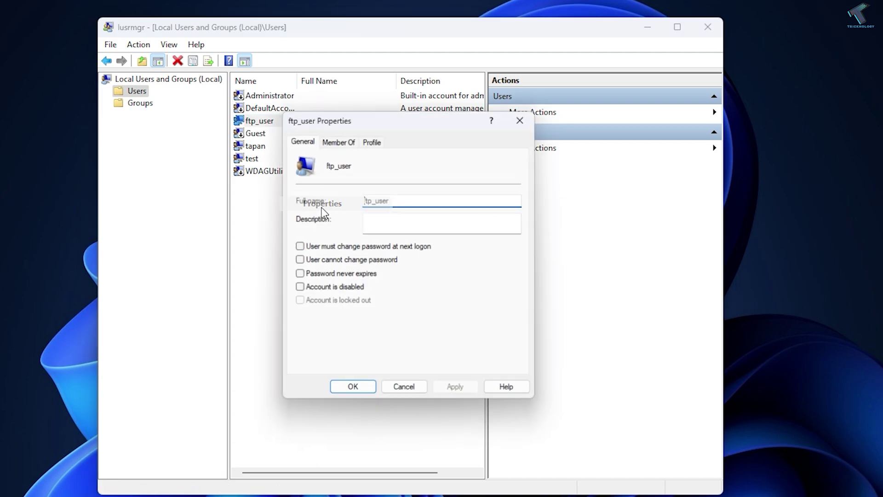
left_click(337, 138)
left_click(321, 179)
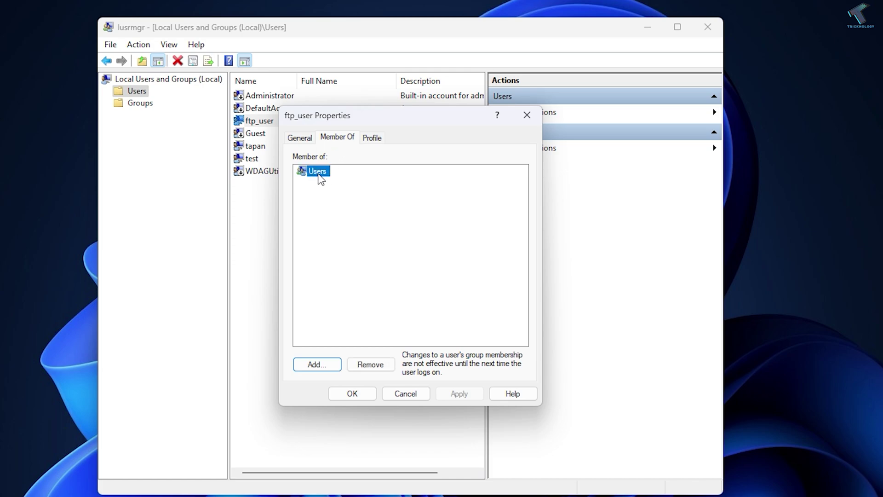
left_click(374, 362)
left_click(462, 394)
left_click(352, 394)
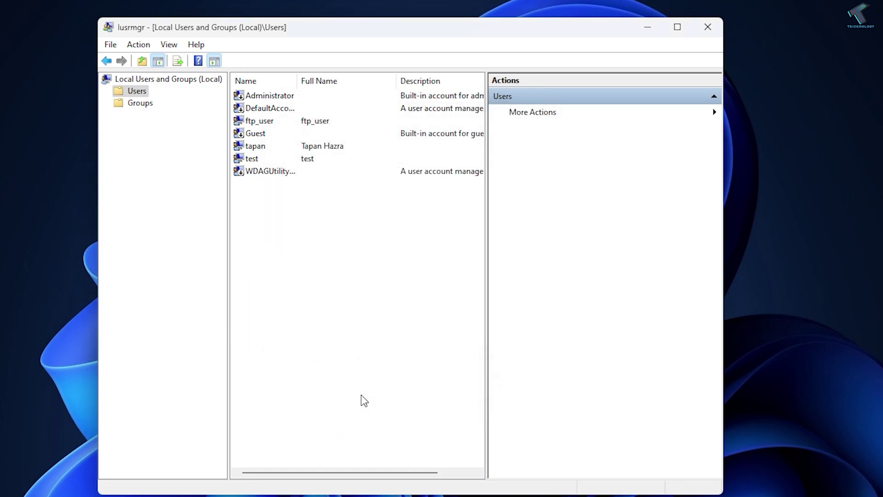
left_click(143, 107)
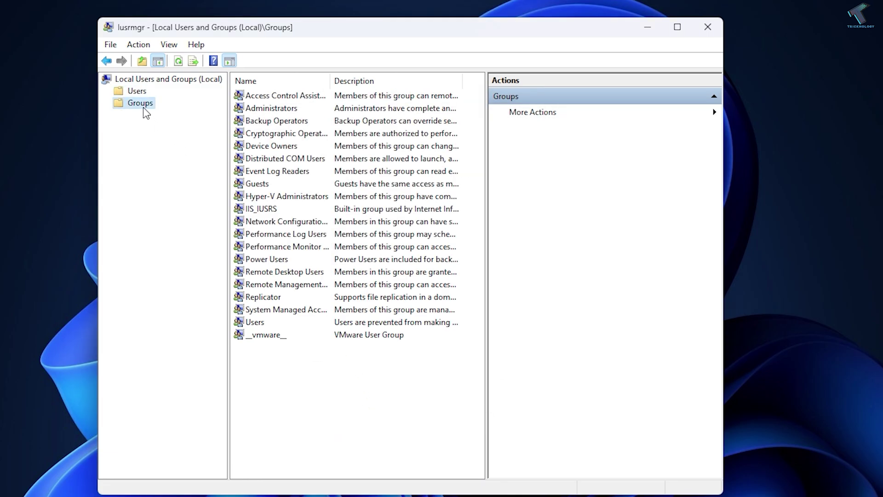
Step: Add ftp_user as a member of the Guests group and apply it
double_click(256, 185)
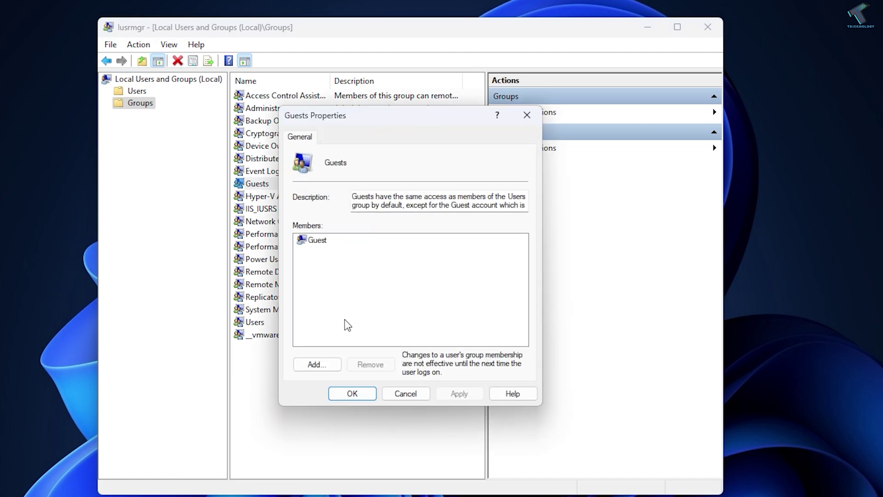
left_click(331, 368)
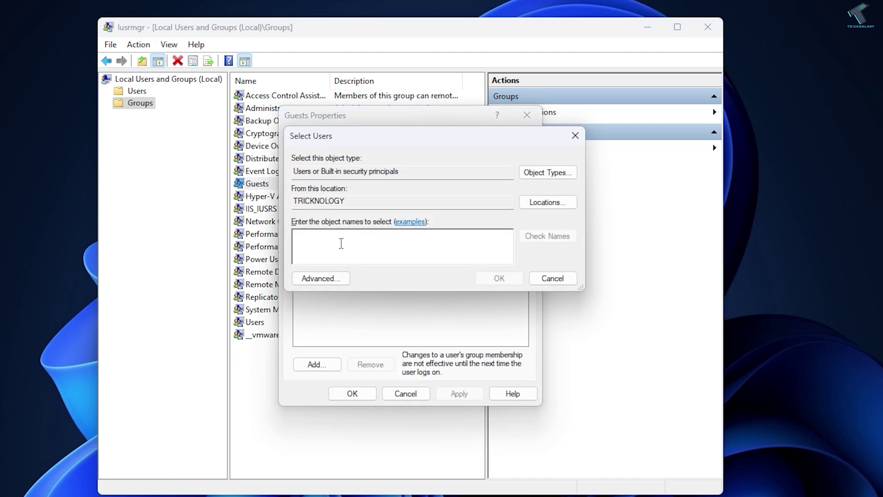
type("ftp_user")
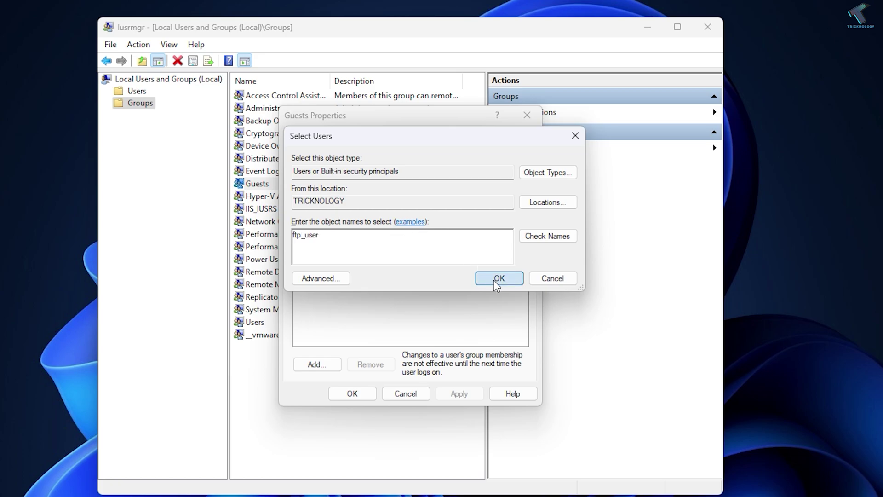
left_click(557, 243)
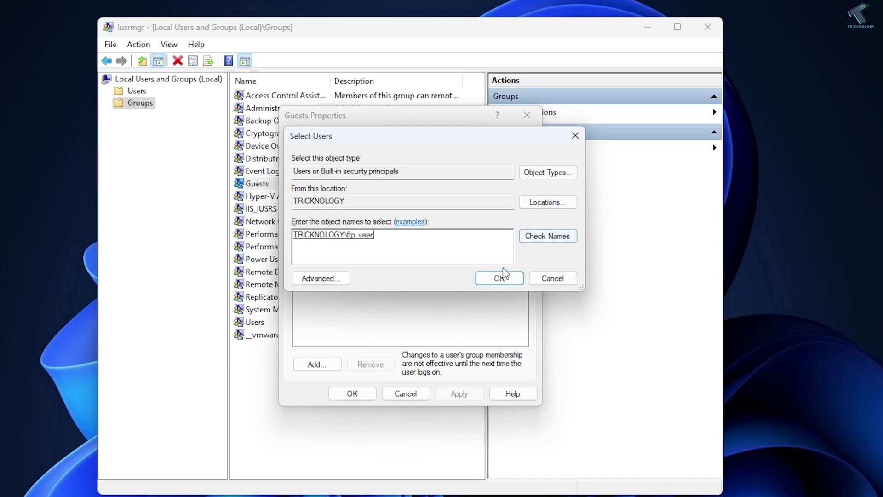
left_click(504, 281)
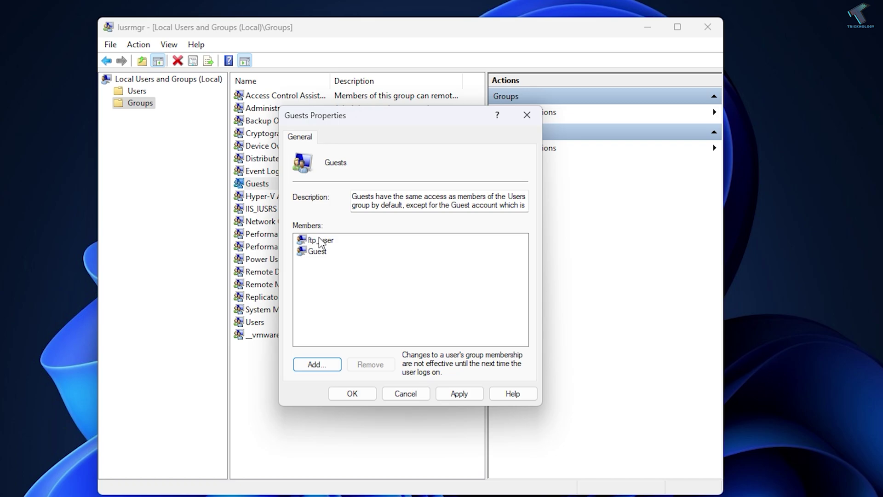
left_click(460, 394)
left_click(365, 395)
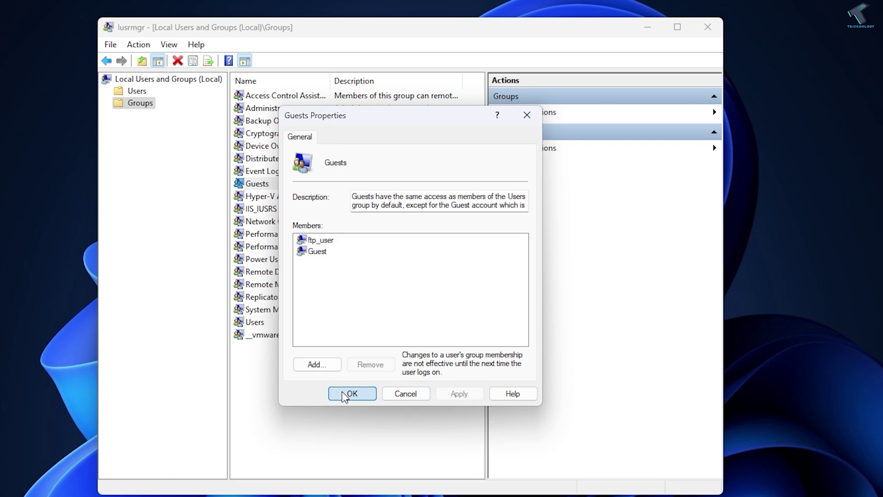
left_click(136, 92)
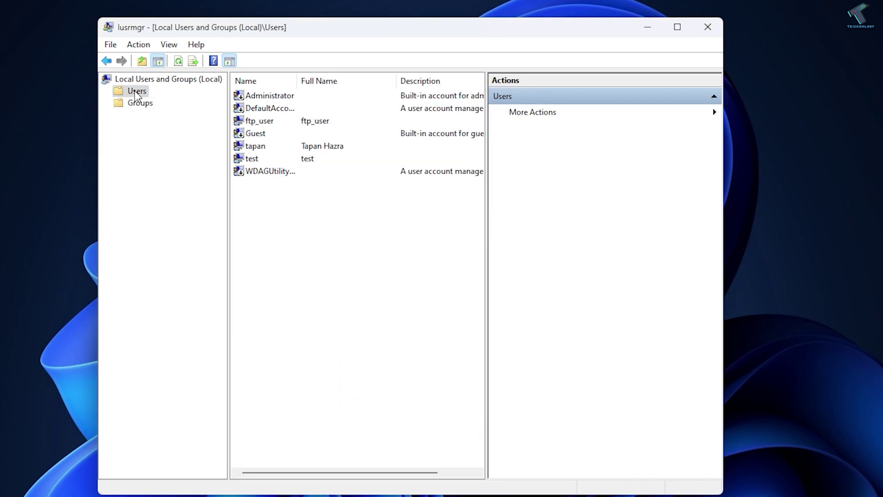
Step: Check that ftp_user's Member Of tab lists Guests, then close Local Users and Groups
right_click(259, 121)
left_click(270, 123)
right_click(273, 120)
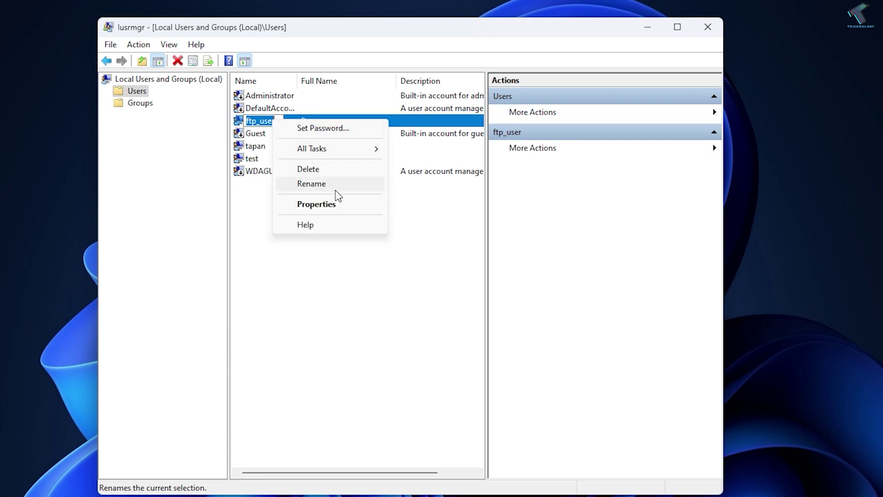
left_click(335, 205)
left_click(342, 138)
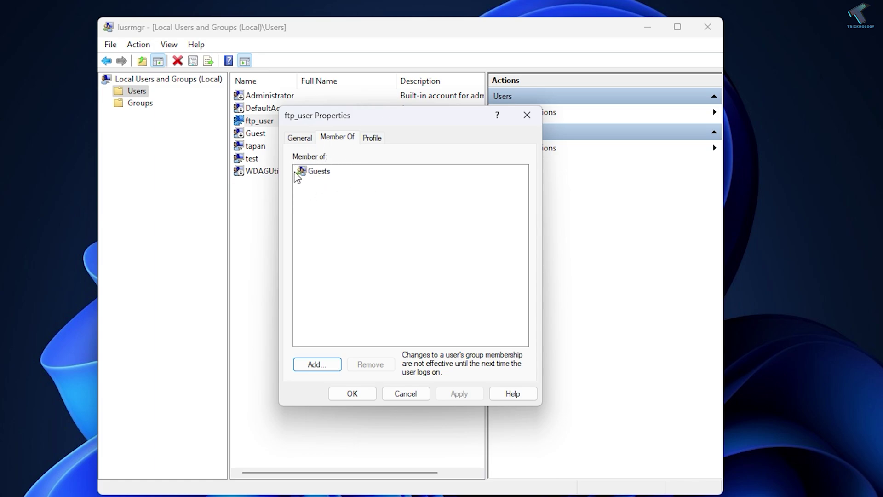
left_click(527, 116)
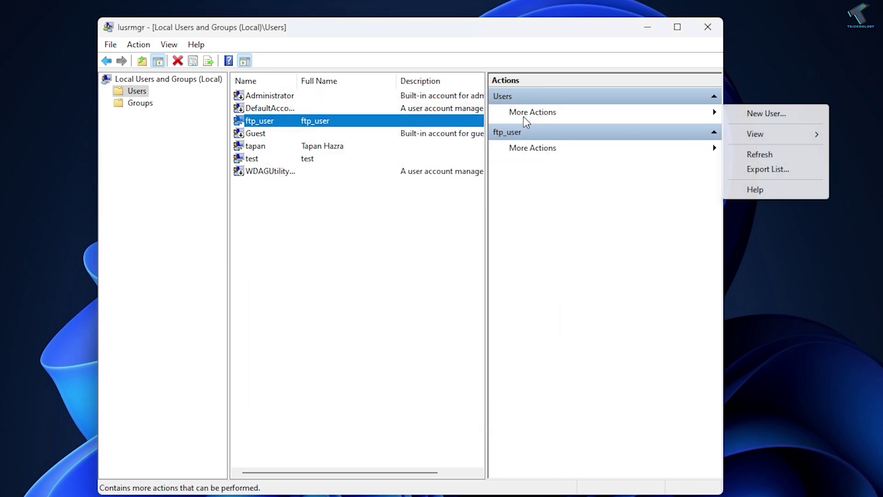
left_click(707, 31)
left_click(707, 31)
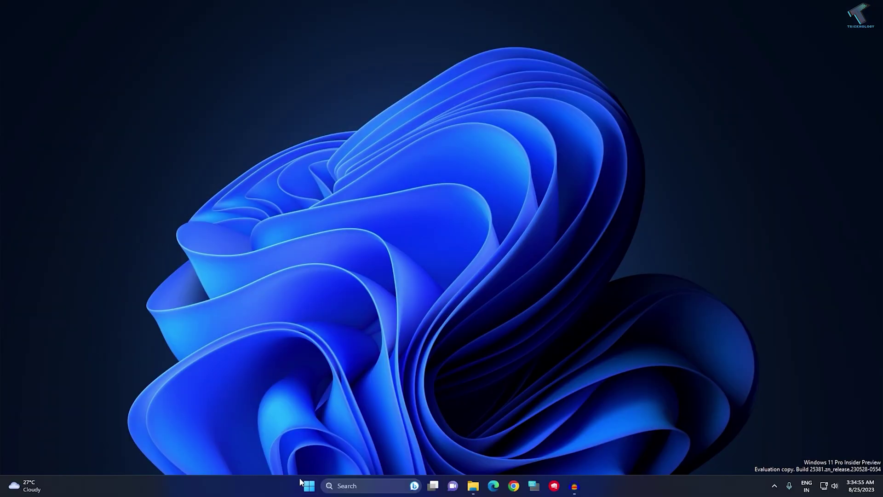
Step: Launch secpol.msc from Start search and move the Local Security Policy window to the centre
left_click(309, 486)
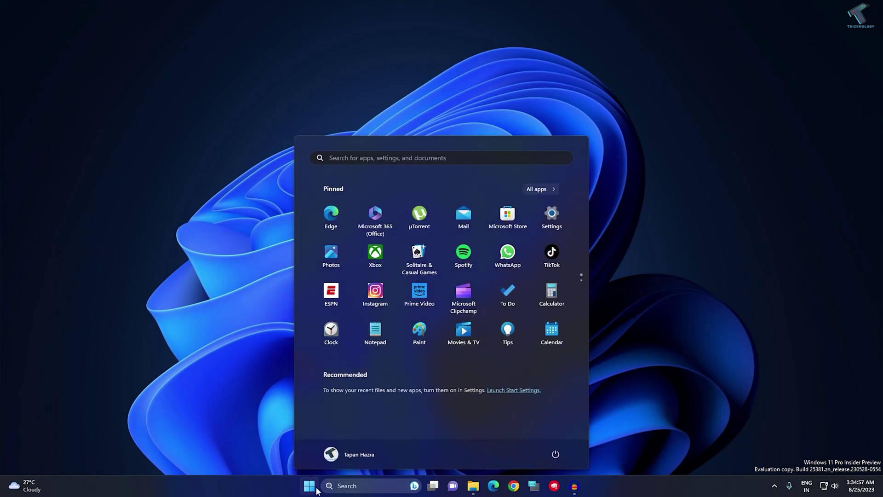
type("sec")
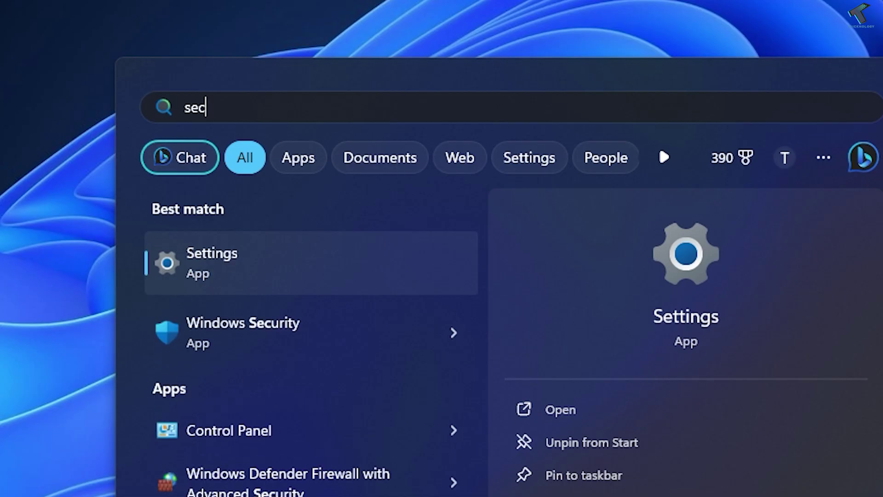
type("pol.ms")
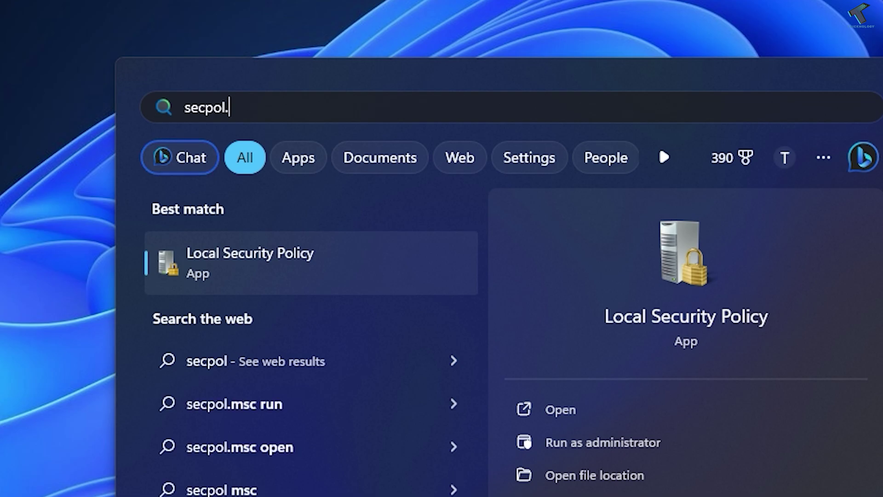
type("c")
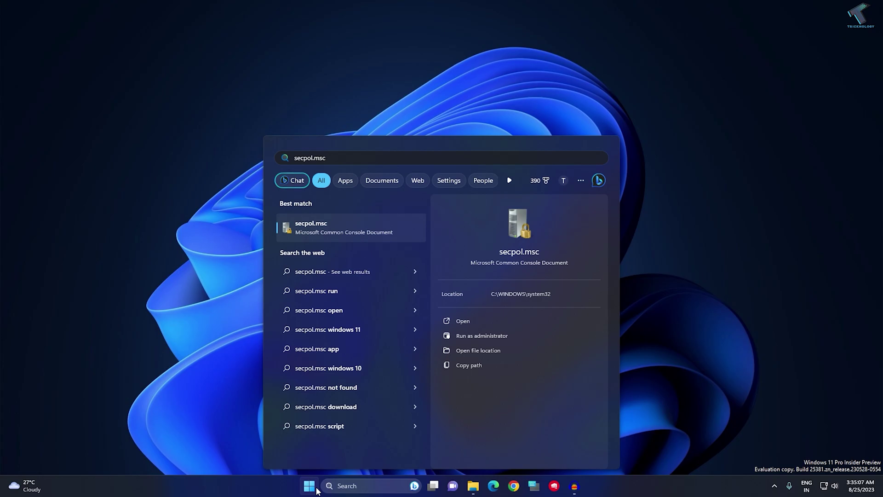
key("Return")
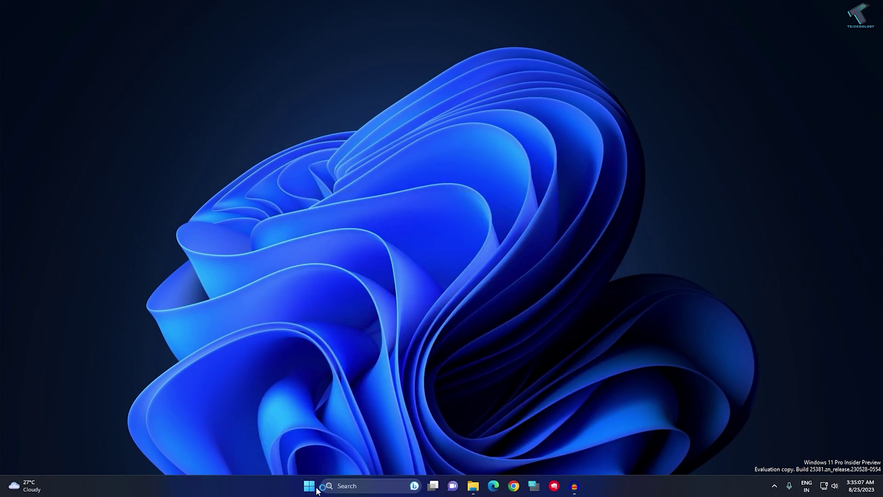
left_click_drag(268, 10, 515, 74)
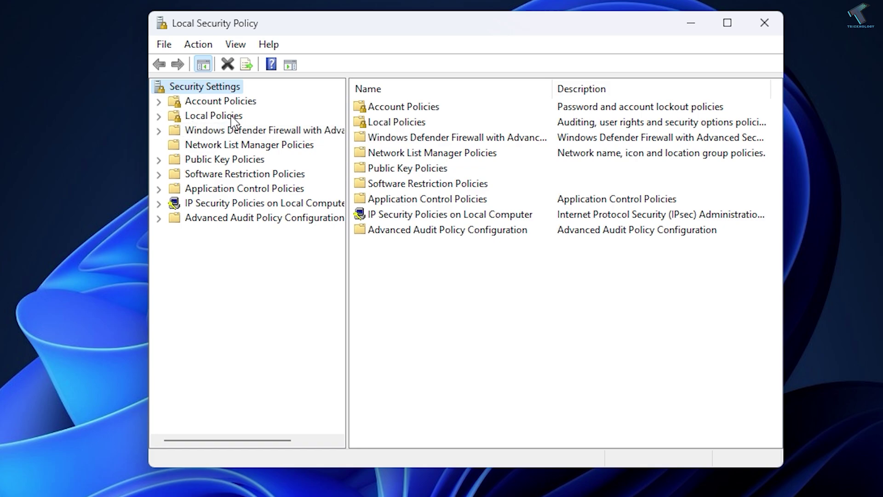
Step: Open the Deny log on locally policy under Local Policies > User Rights Assignment
left_click(159, 117)
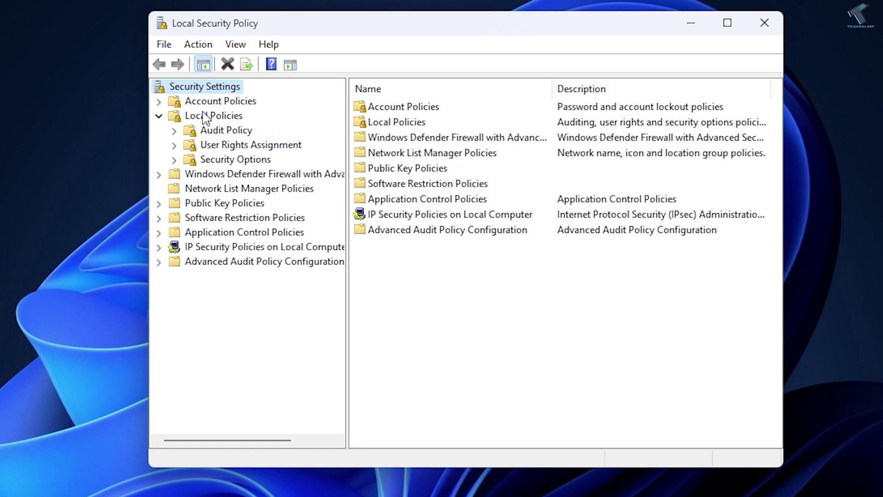
left_click(272, 148)
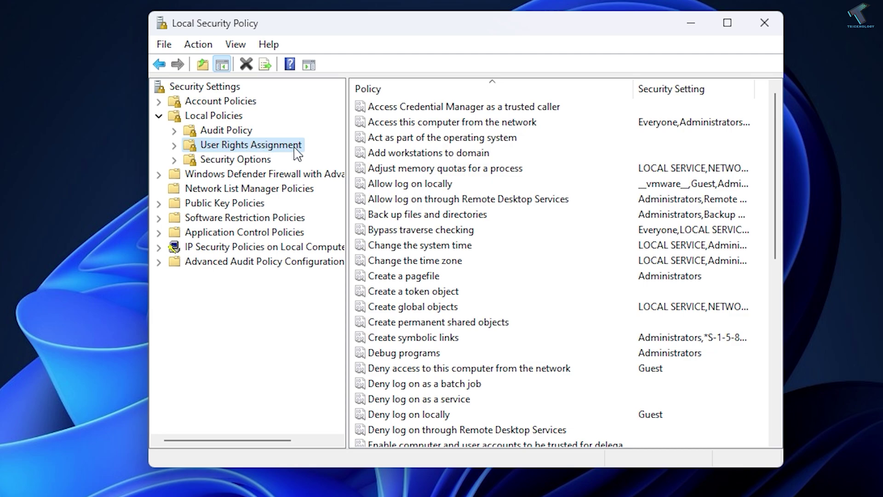
scroll(388, 308, "down", 2)
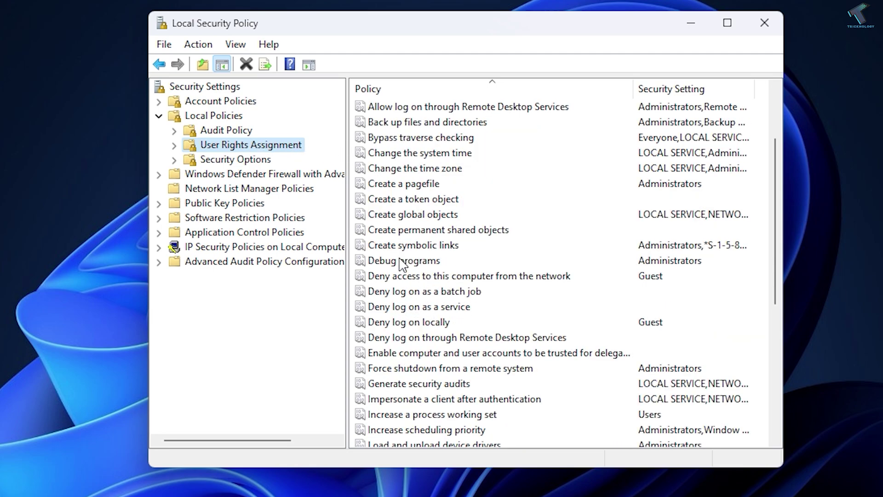
left_click(438, 328)
left_click(449, 321)
double_click(449, 322)
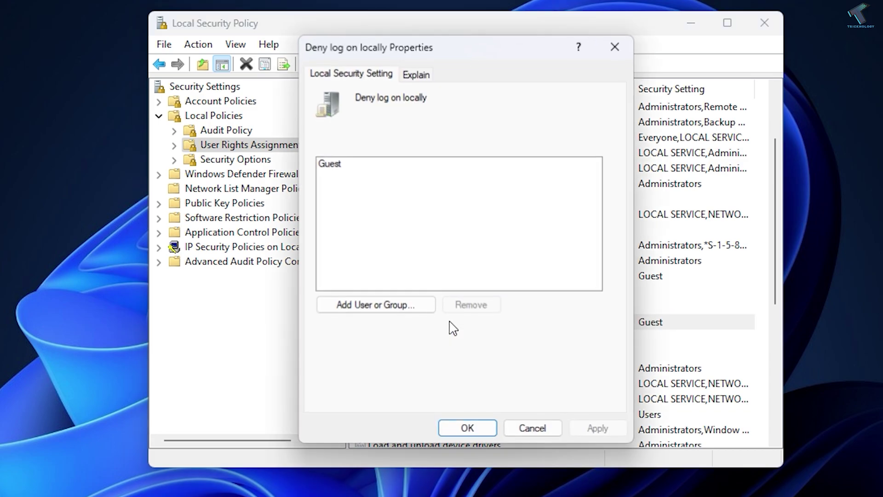
Step: Add Guest to Deny log on locally, then close Local Security Policy
left_click(342, 165)
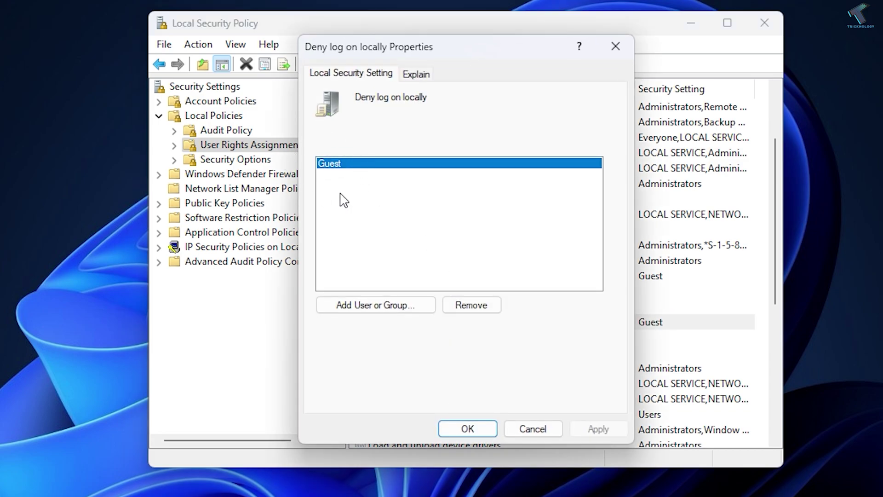
left_click(391, 311)
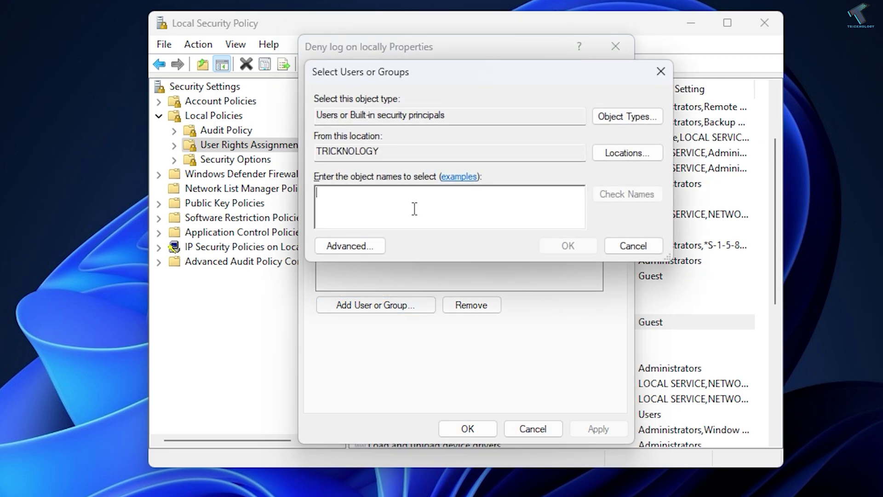
left_click(633, 245)
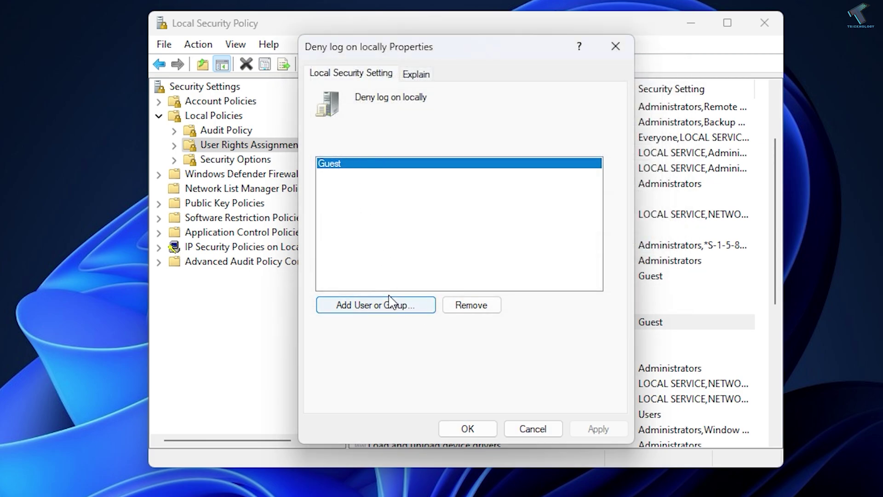
left_click(368, 312)
type("Guest")
left_click(627, 194)
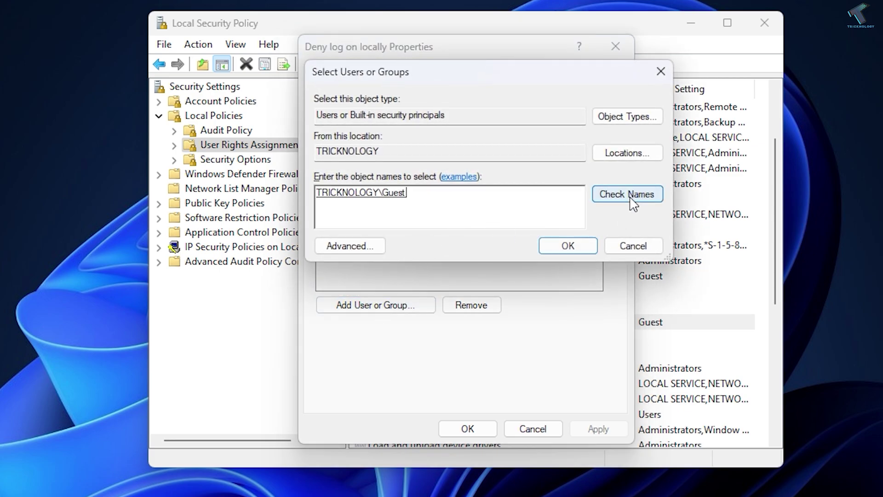
key("Return")
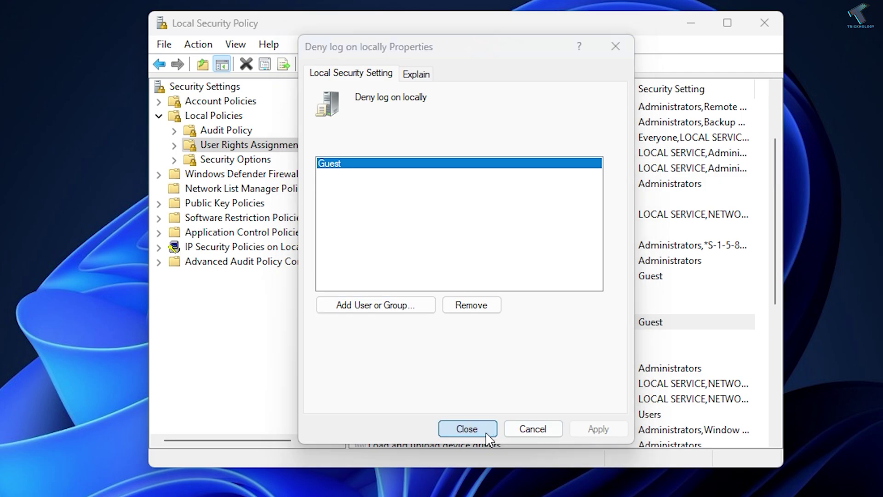
left_click(479, 428)
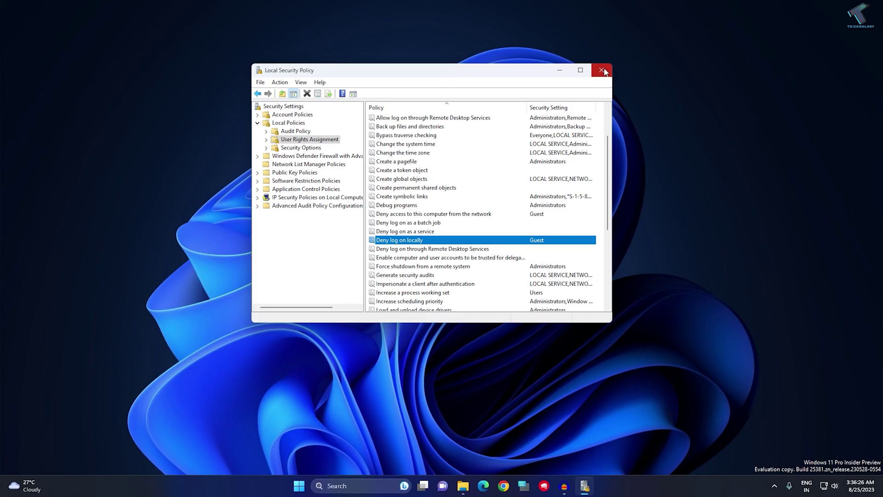
left_click(604, 71)
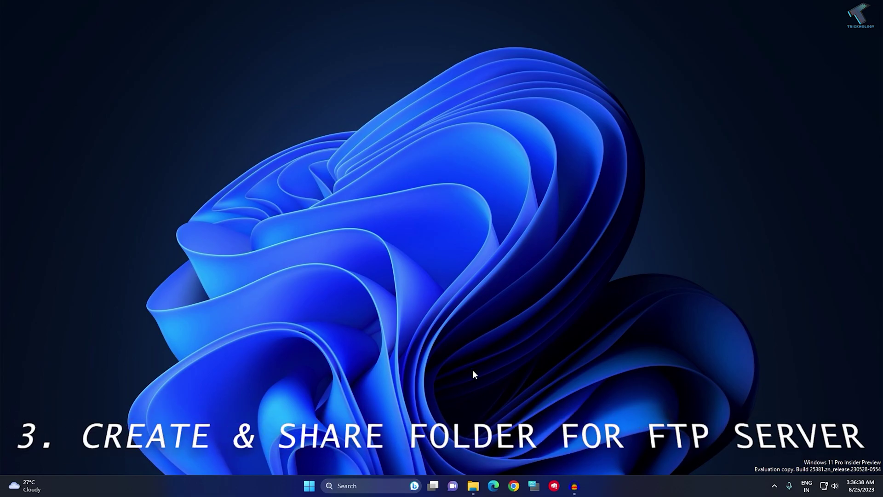
Step: Browse NEW VOLUME (J:) in File Explorer and open the FTP_Share folder's Properties
left_click(471, 481)
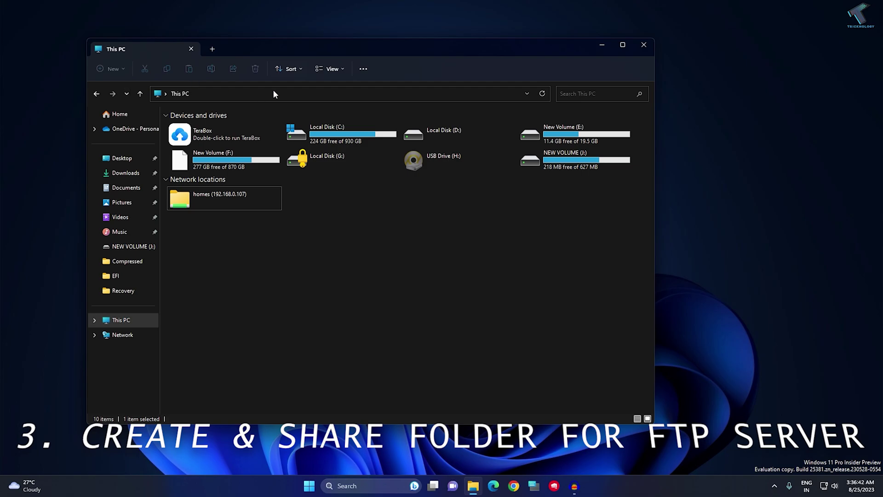
double_click(582, 164)
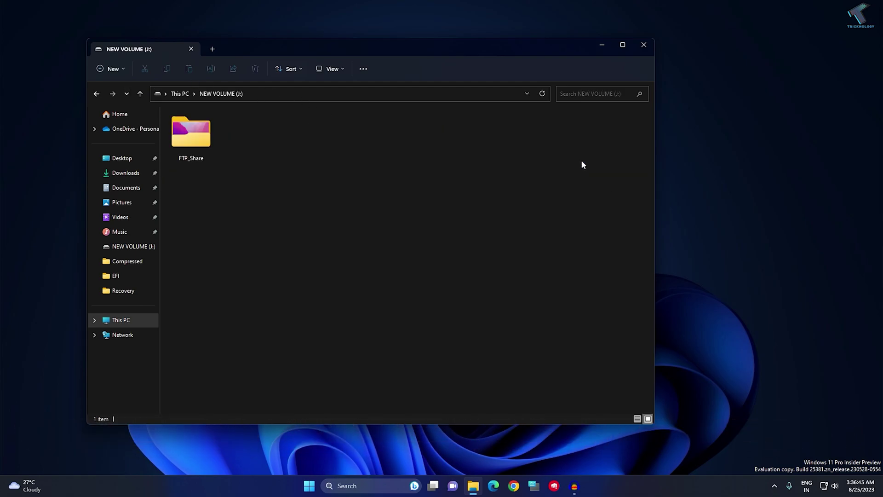
left_click(186, 95)
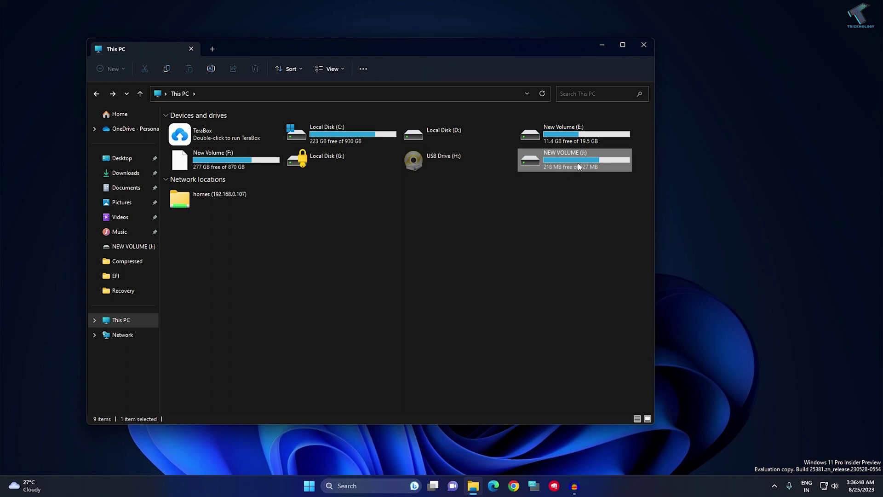
double_click(579, 163)
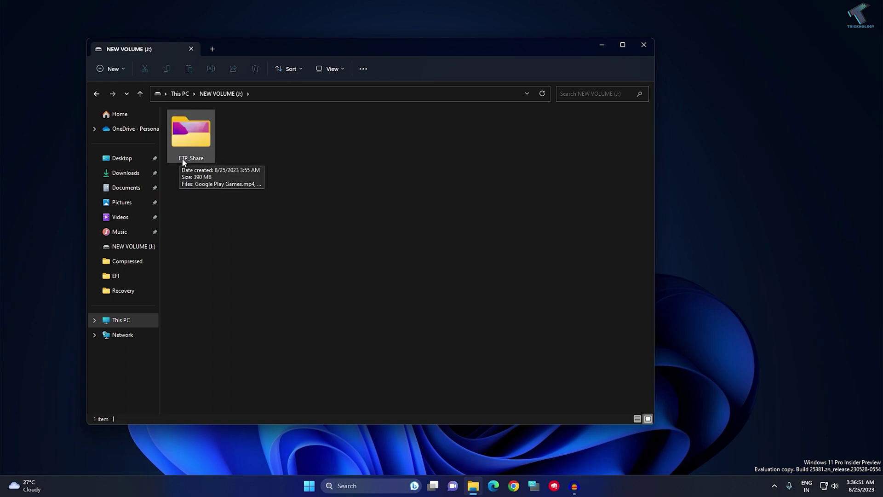
double_click(194, 137)
left_click_drag(366, 199, 174, 110)
left_click(306, 252)
left_click(224, 96)
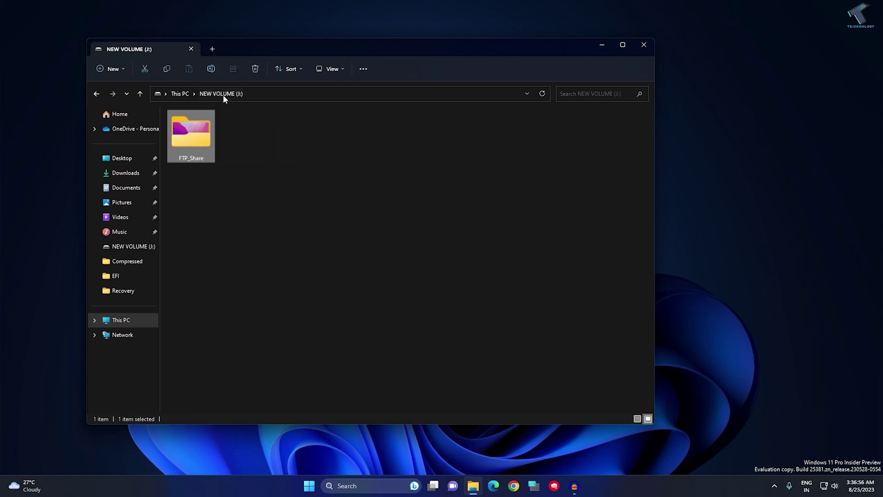
right_click(197, 137)
left_click(247, 271)
left_click_drag(285, 143, 335, 128)
Step: Turn on 'Share this folder' for FTP_Share in Advanced Sharing
left_click(303, 136)
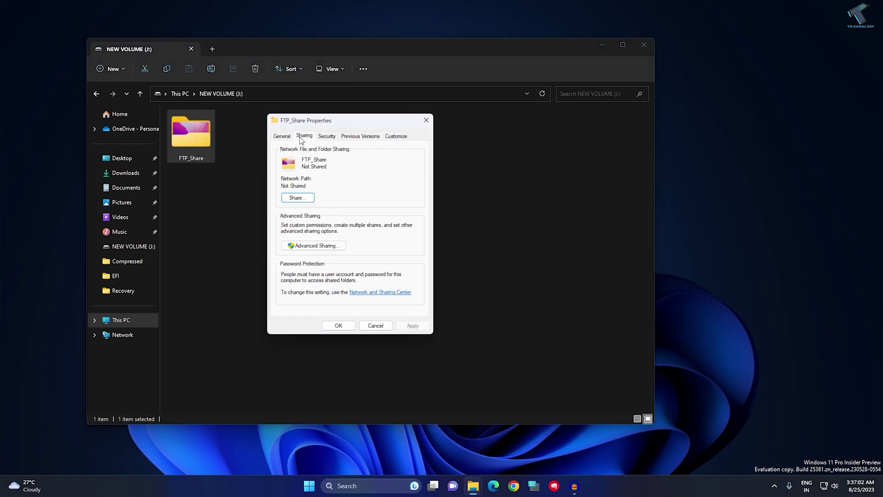
left_click(320, 247)
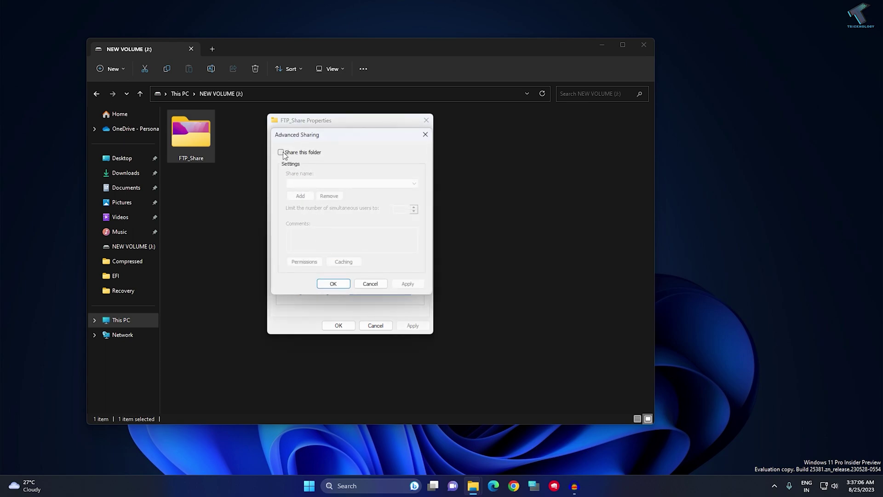
left_click(301, 153)
Step: Add ftp_user to the share permissions with Full Control and apply the sharing settings
left_click(303, 261)
left_click(358, 198)
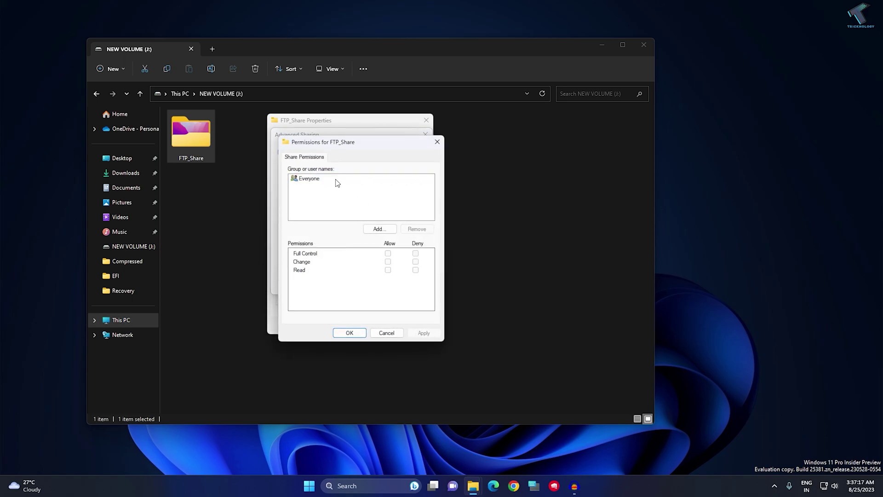
left_click(378, 228)
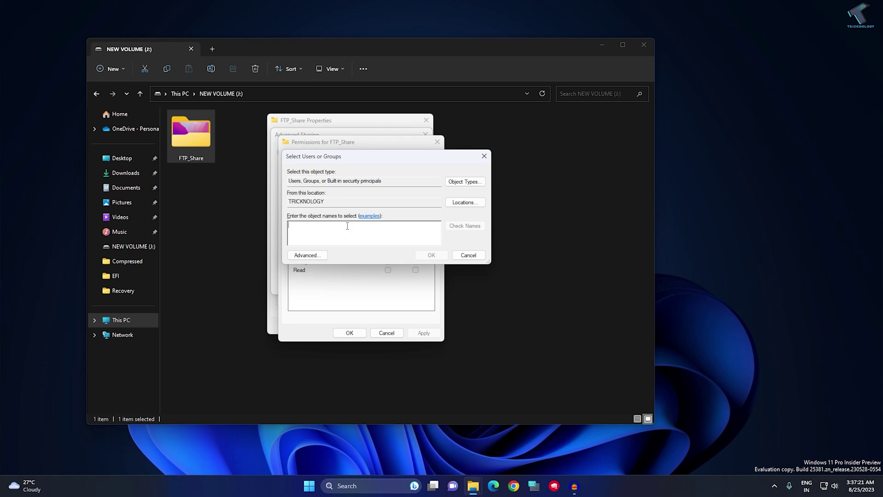
type("ftp_user")
left_click(462, 225)
left_click(427, 254)
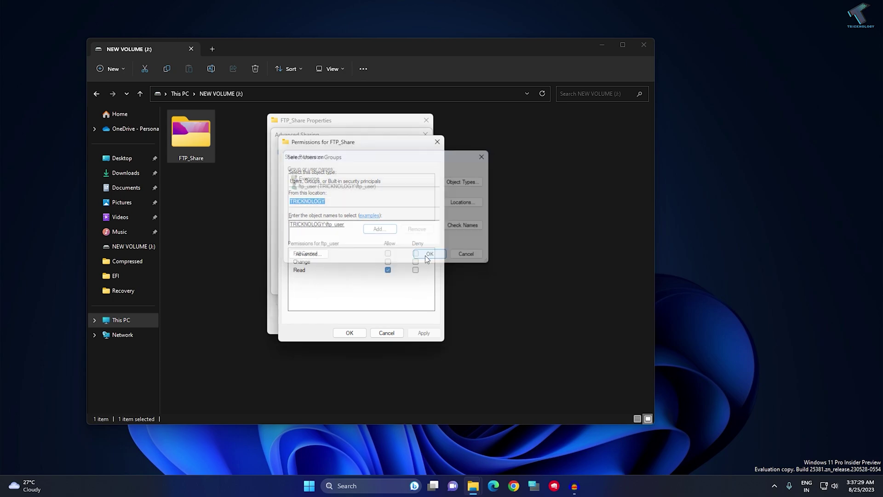
left_click(388, 253)
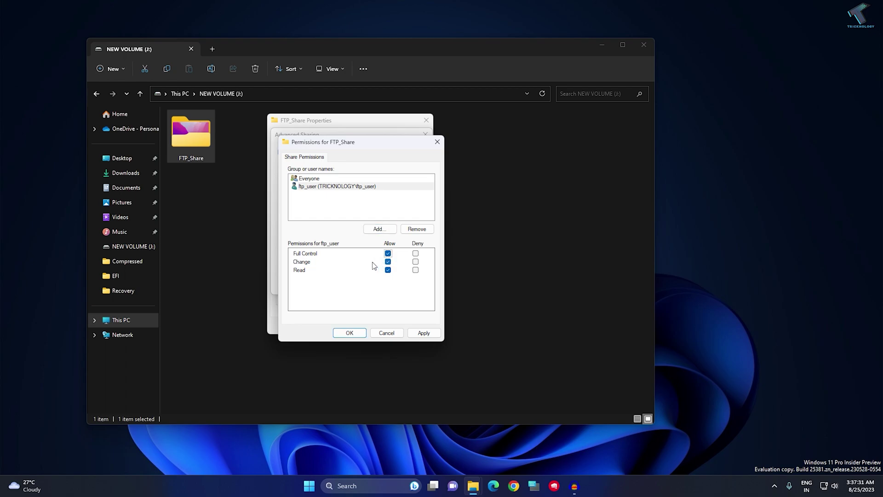
left_click(426, 336)
left_click(349, 333)
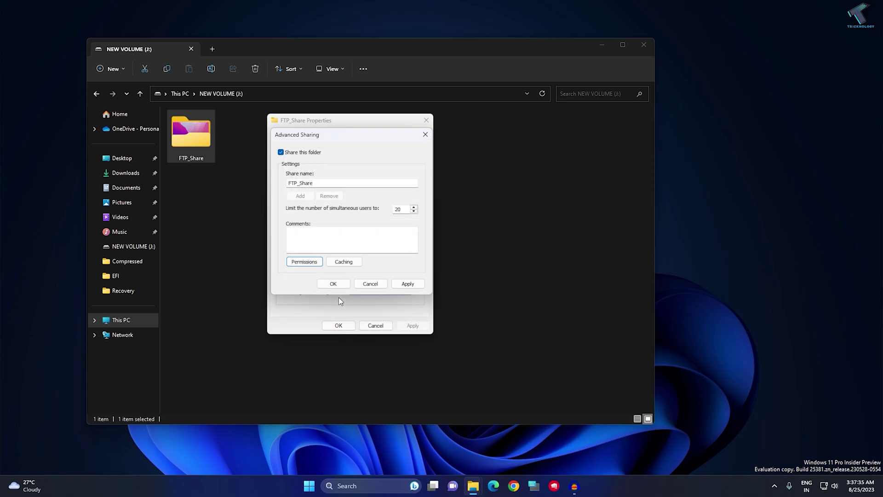
left_click(408, 284)
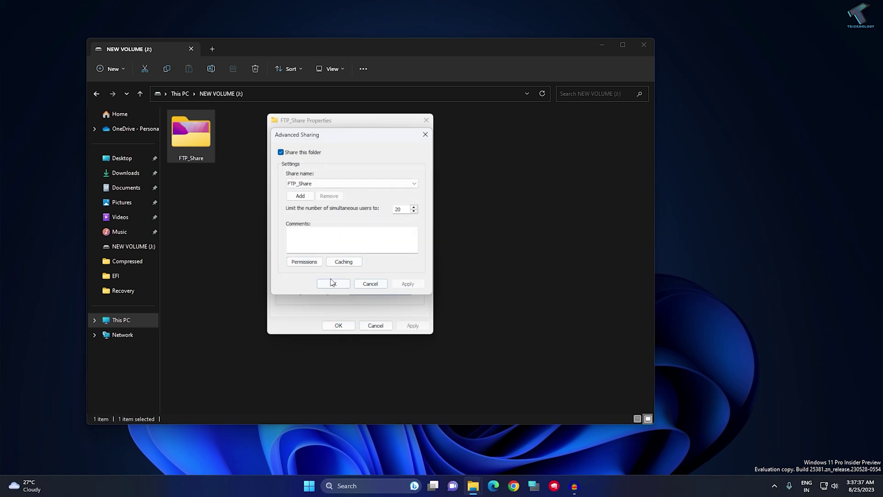
left_click(333, 283)
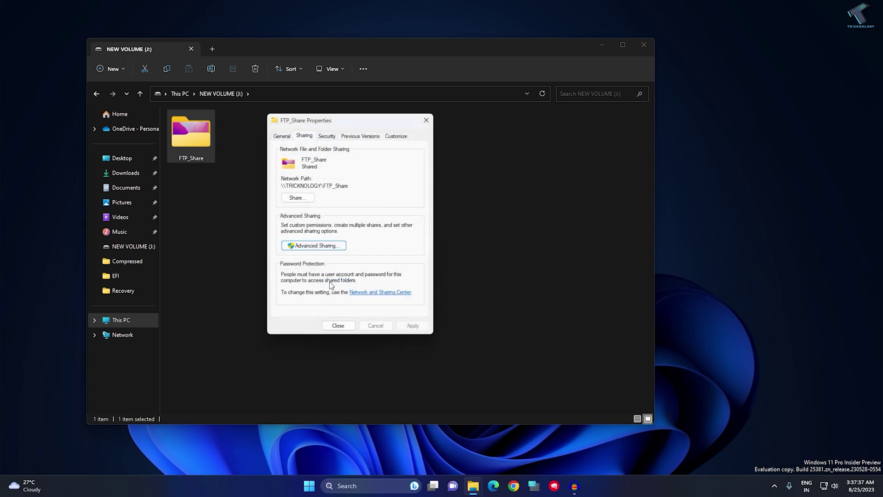
Step: Share FTP_Share with ftp_user at Read/Write, then close the properties and File Explorer
left_click(310, 198)
left_click(416, 208)
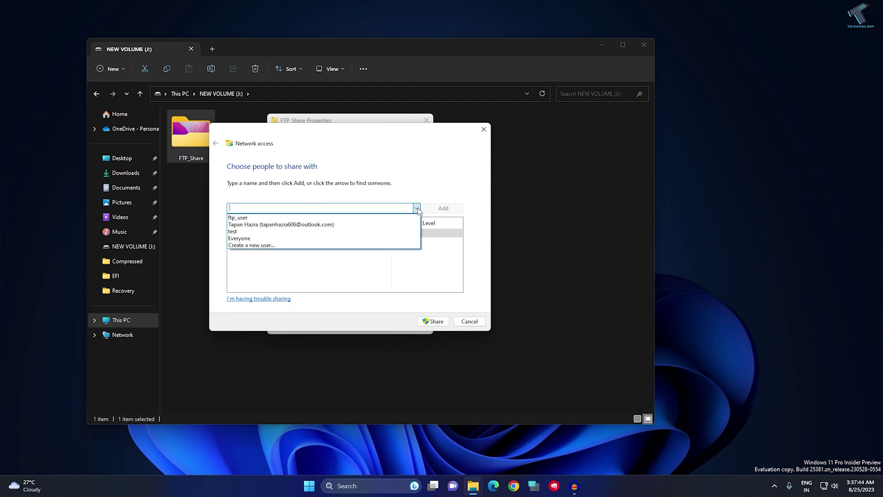
left_click(257, 218)
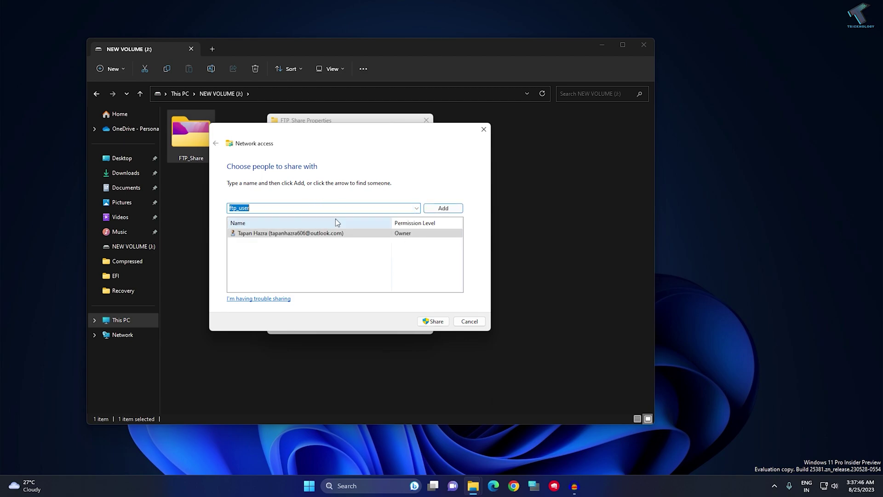
left_click(443, 211)
left_click(411, 234)
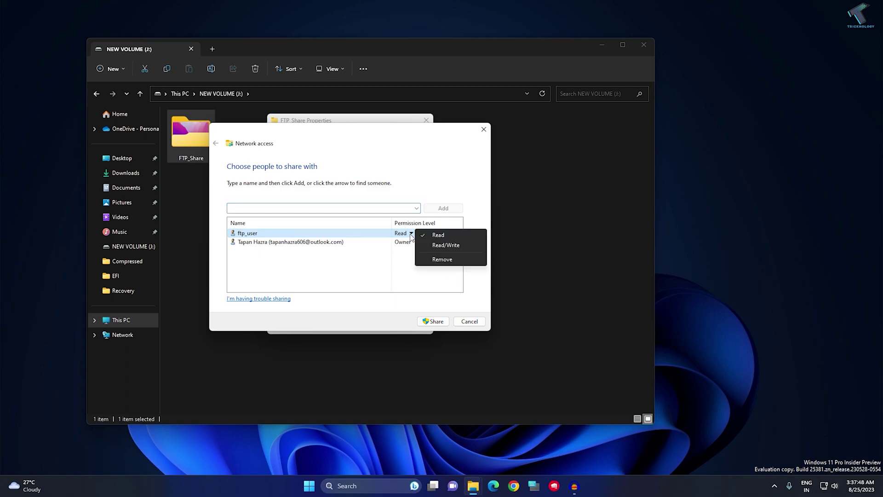
left_click(446, 245)
left_click(435, 321)
left_click(469, 321)
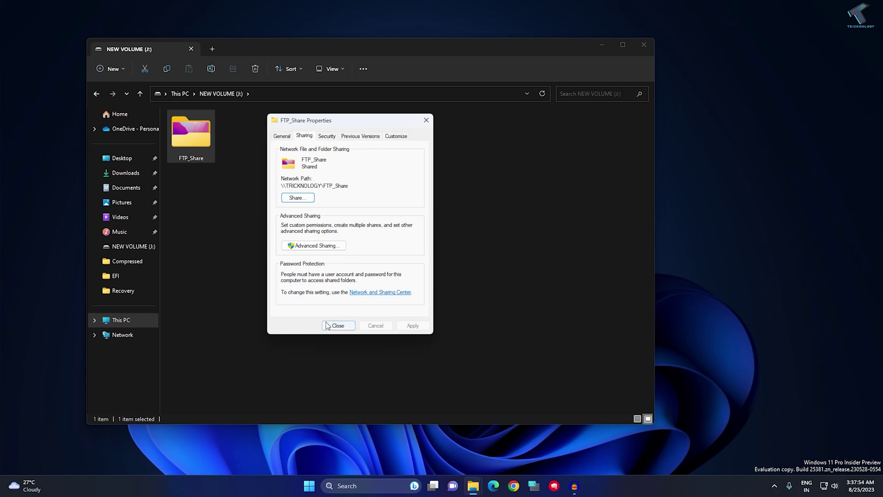
left_click(341, 325)
left_click(644, 46)
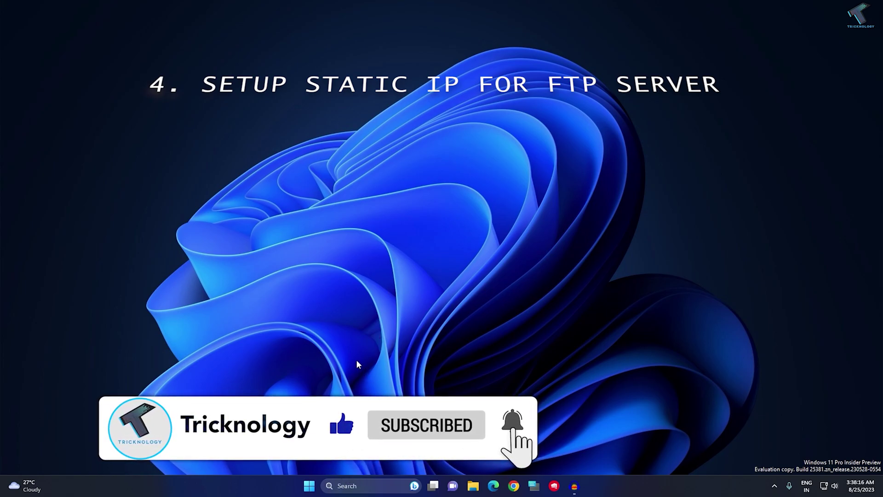
Step: Open the Ethernet page in Settings under Network & internet and begin editing its IP assignment
right_click(309, 485)
left_click(320, 390)
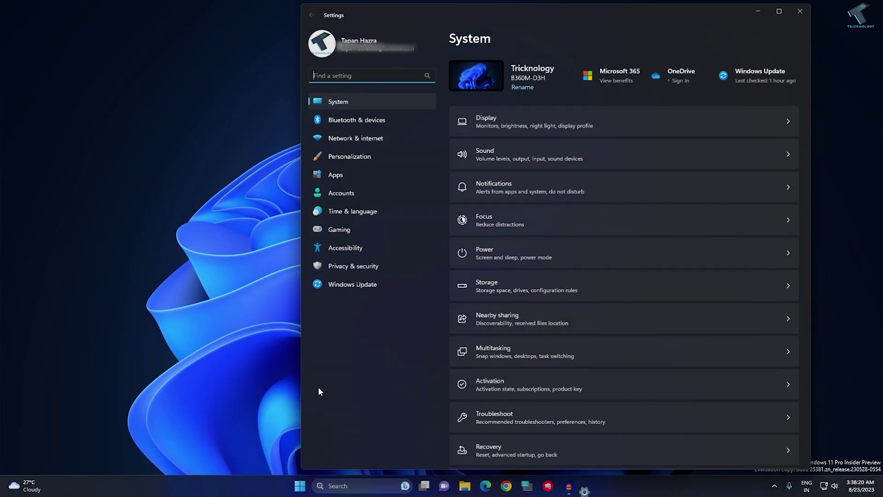
left_click(344, 138)
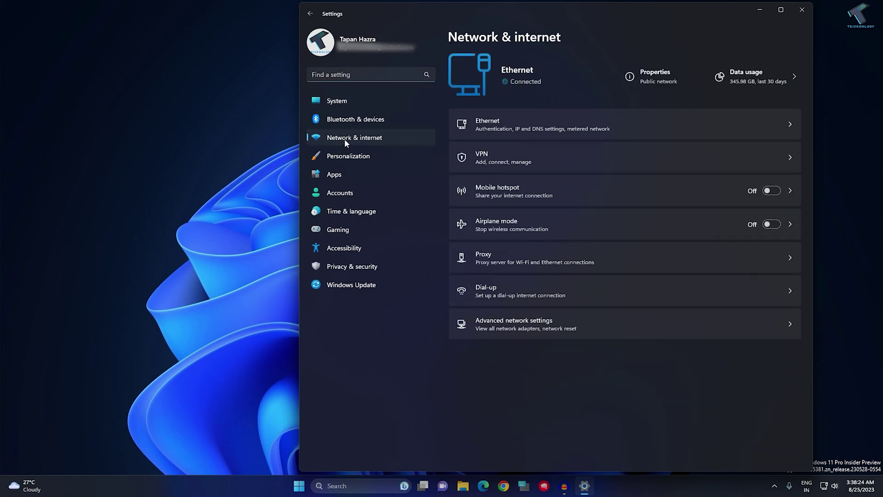
left_click(694, 125)
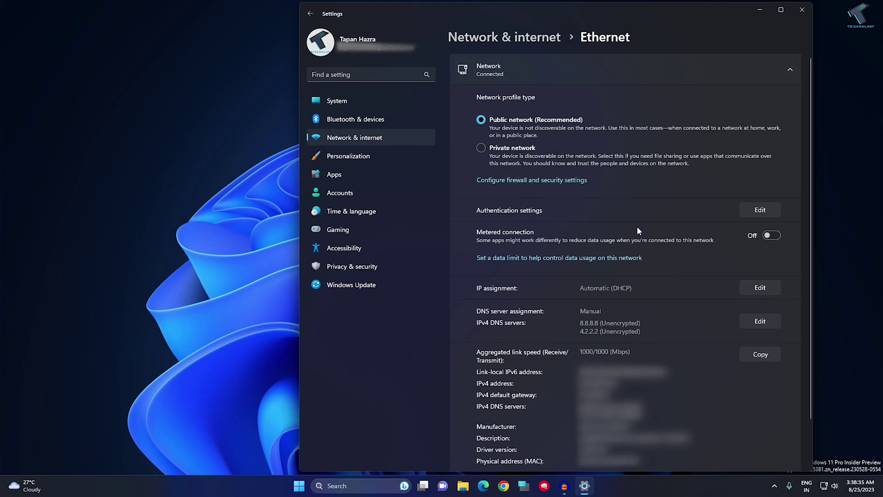
scroll(674, 310, "down", 1)
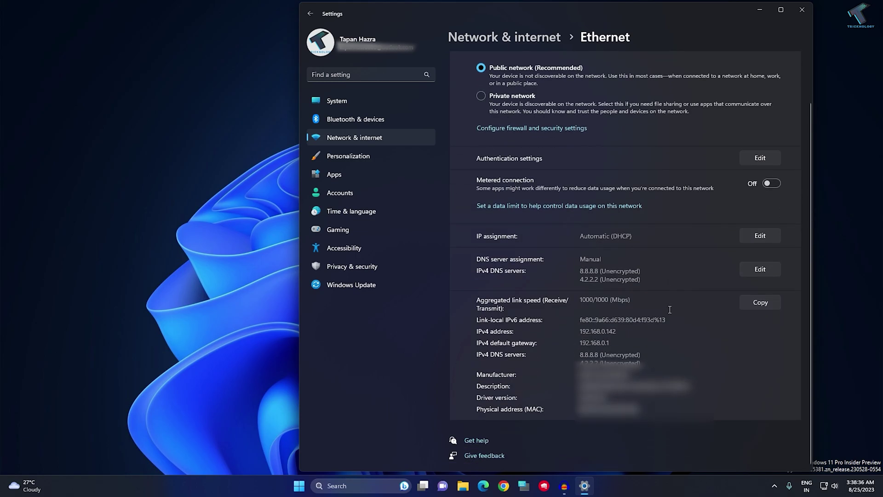
left_click(766, 236)
Step: Try the Manual IP assignment, note the current IPv4 address 192.168.0.142, then reopen the editor
left_click(517, 101)
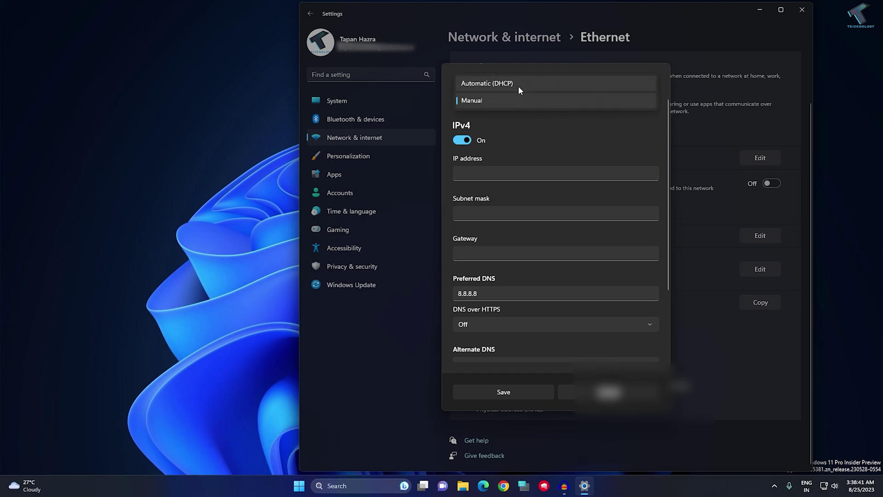
left_click(516, 101)
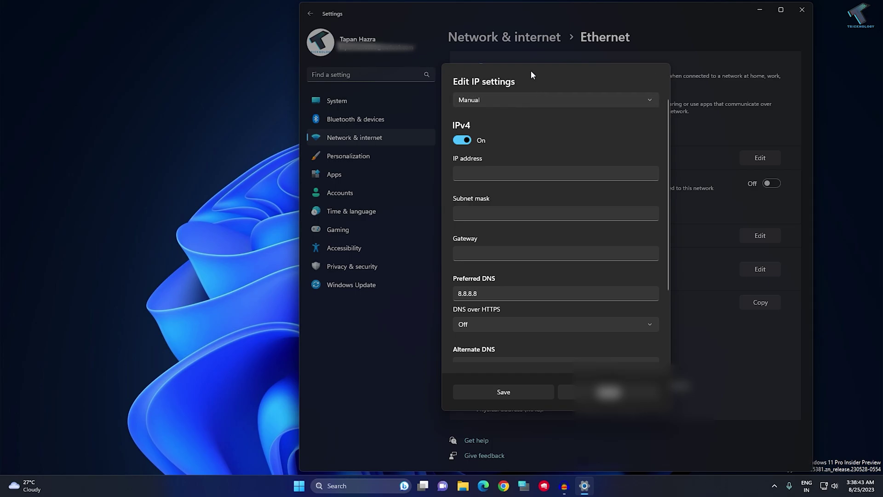
left_click(638, 390)
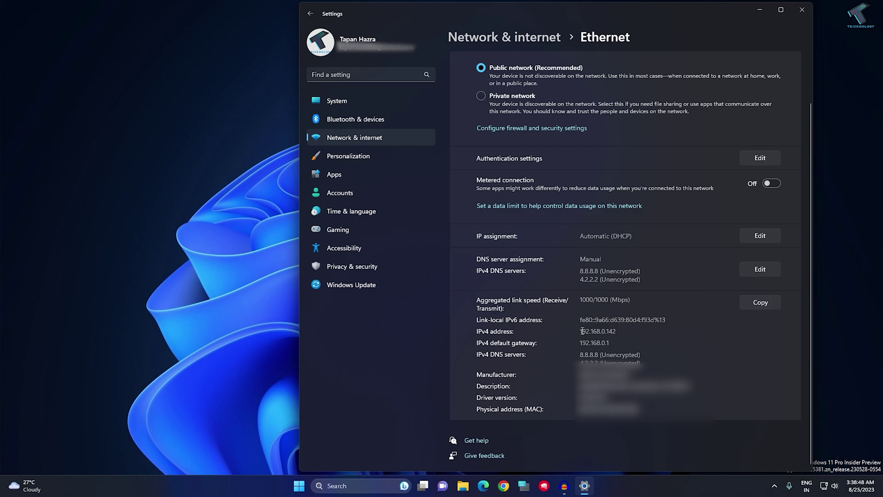
left_click_drag(622, 333, 564, 325)
left_click(760, 236)
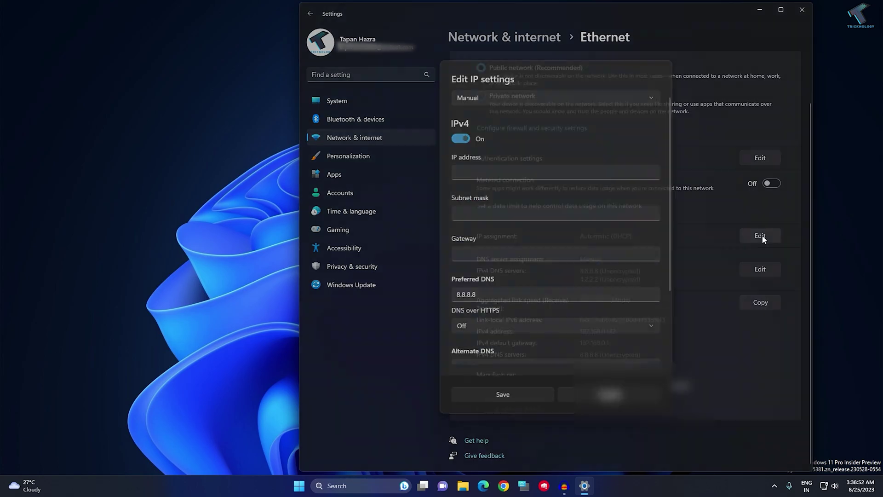
Step: Enter the static IP address 192.168.0.141 and begin the 255.255.255.0 subnet mask
left_click(517, 175)
type("192.168.")
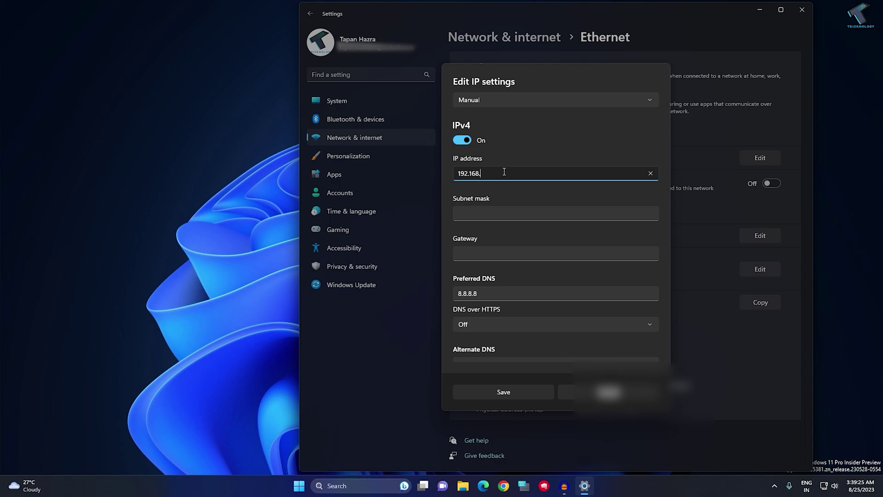
type("0.141")
left_click(497, 212)
type("255")
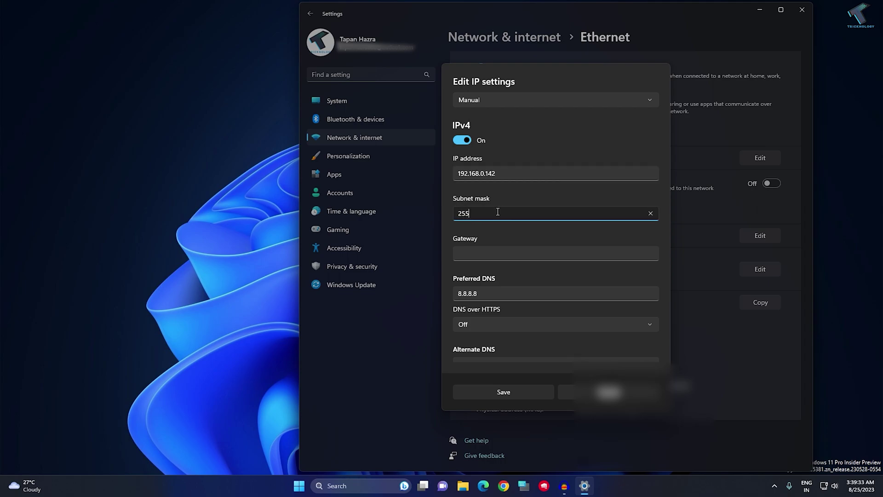
type(".255.255.0")
Step: Launch Command Prompt from a Start search for cmd
left_click(300, 487)
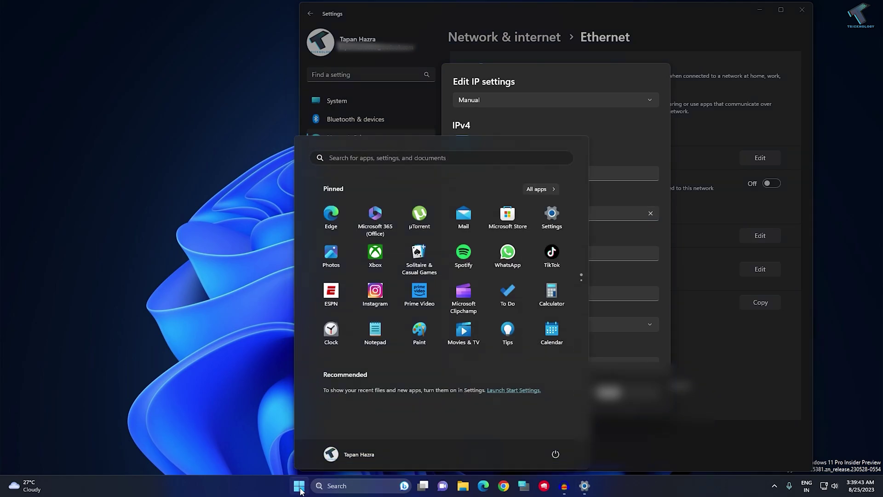
type("cmd")
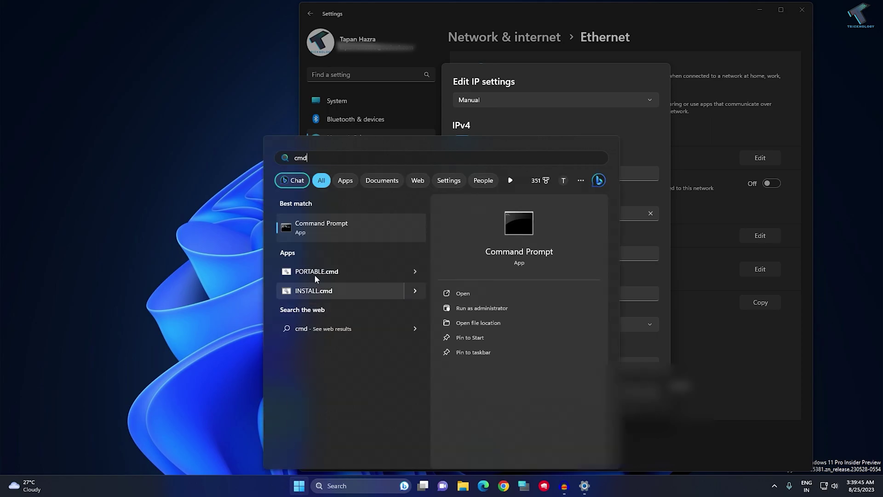
left_click(328, 231)
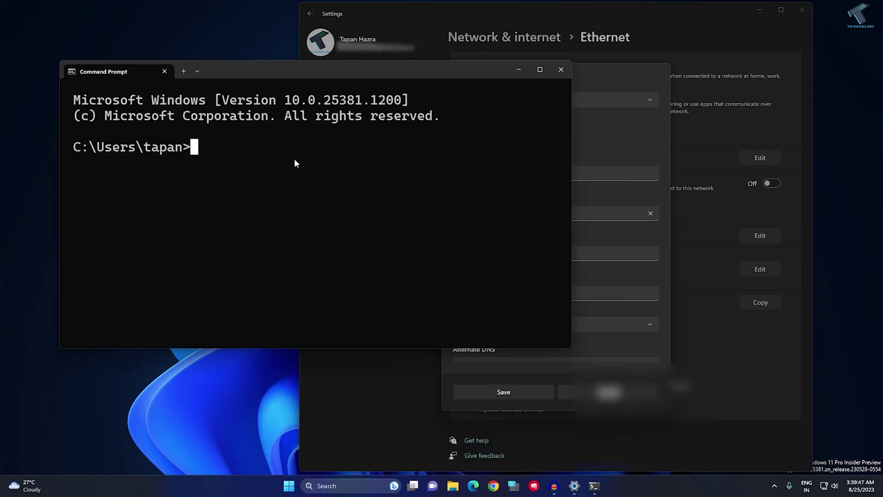
left_click_drag(284, 72, 221, 68)
Step: Run ipconfig and copy the default gateway 192.168.0.1 for use in Settings
type("i")
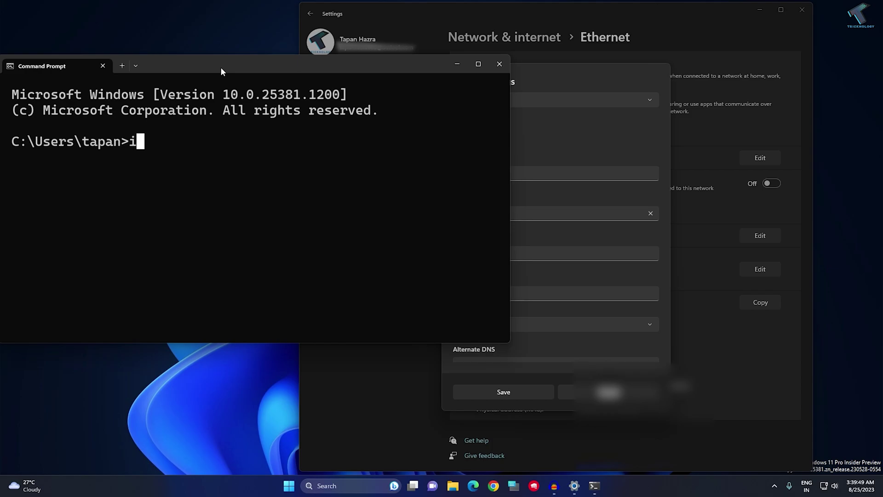
type("pconfig")
key("Return")
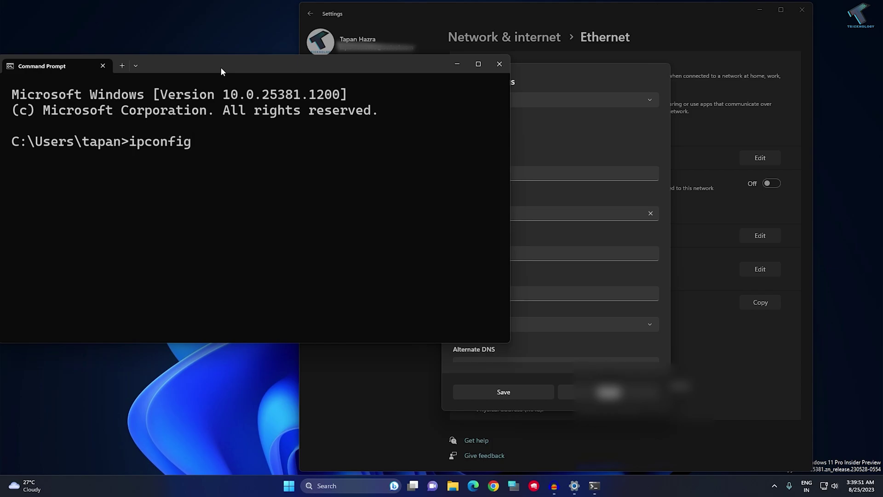
scroll(221, 137, "up", 15)
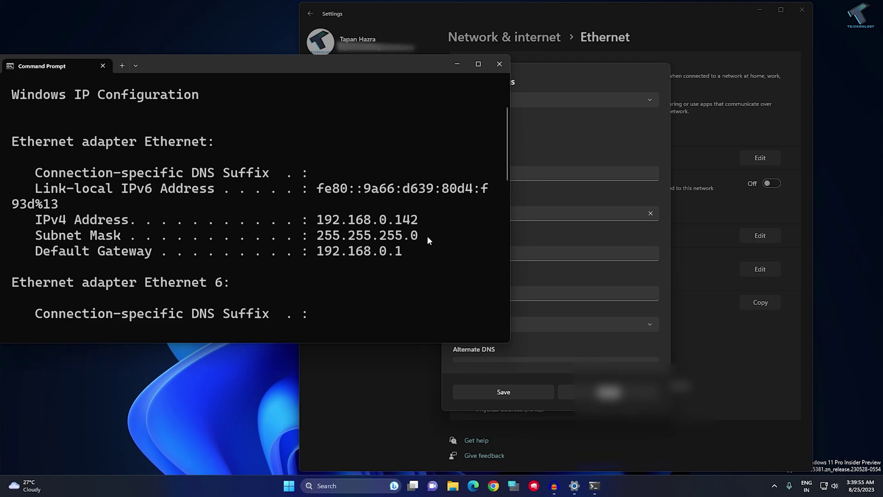
left_click_drag(405, 249, 317, 251)
key("ctrl+c")
left_click(572, 232)
Step: Paste gateway 192.168.0.1 into the Gateway field and compare it against the ipconfig output
left_click(537, 251)
key("ctrl+v")
double_click(462, 251)
left_click(459, 253)
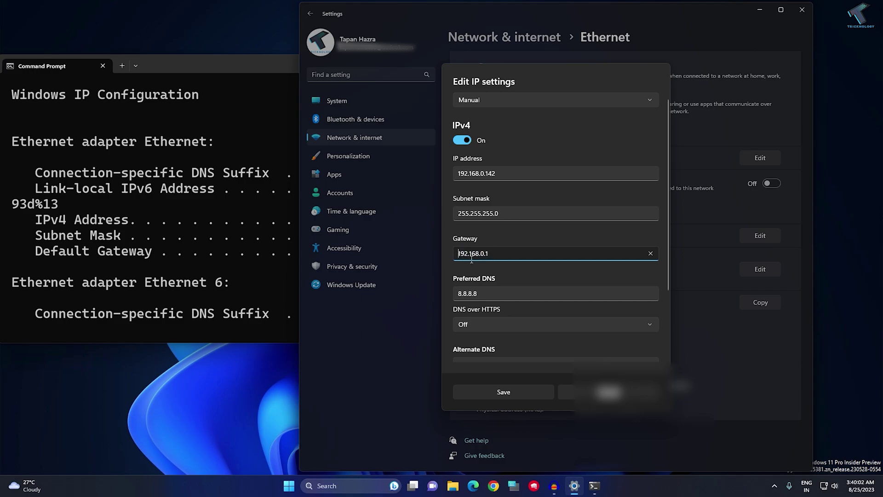
key("alt+Tab")
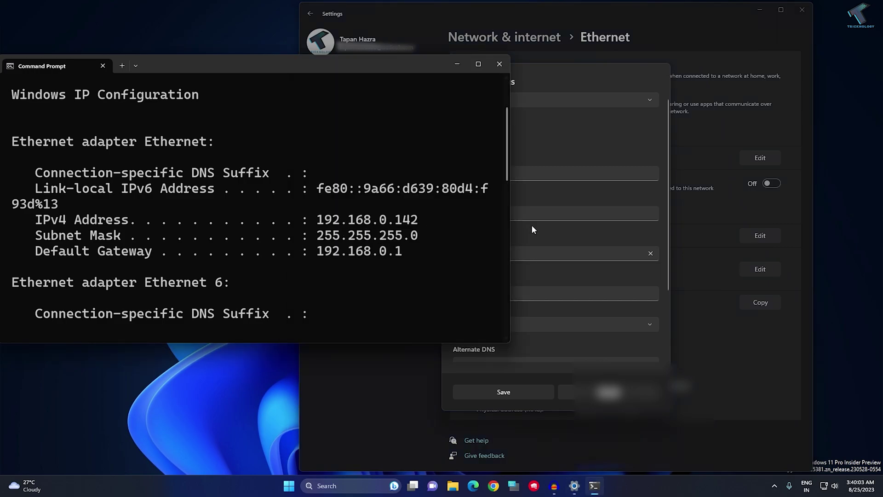
left_click(583, 250)
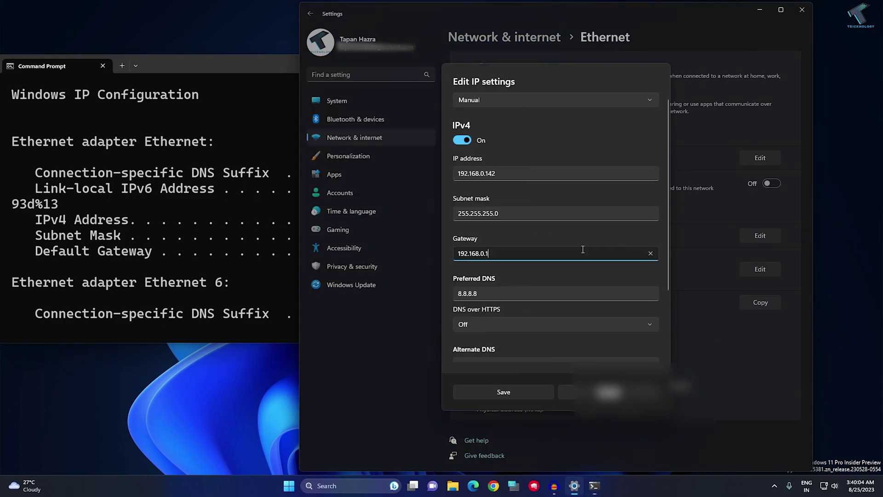
Step: Check the subnet mask and DNS servers 8.8.8.8 and 4.2.2.2, then save the IP settings
key("ctrl+a")
left_click(482, 213)
key("ctrl+a")
left_click(514, 294)
scroll(672, 266, "down", 2)
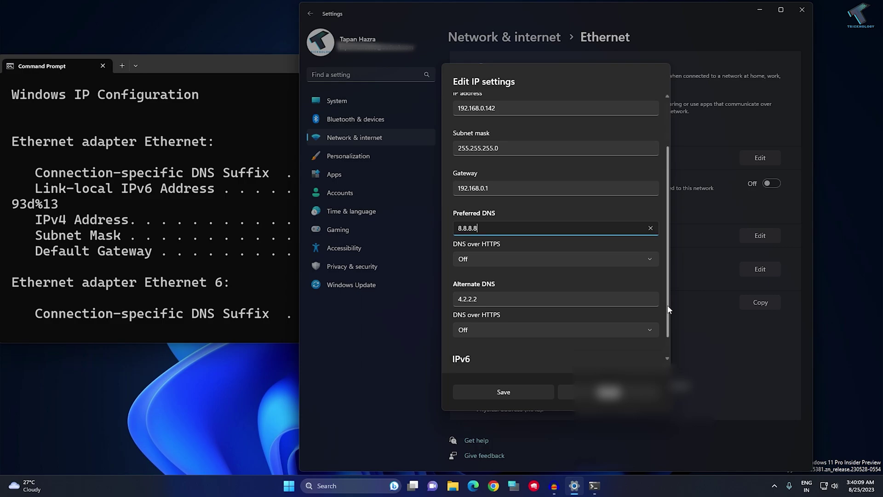
key("ctrl+a")
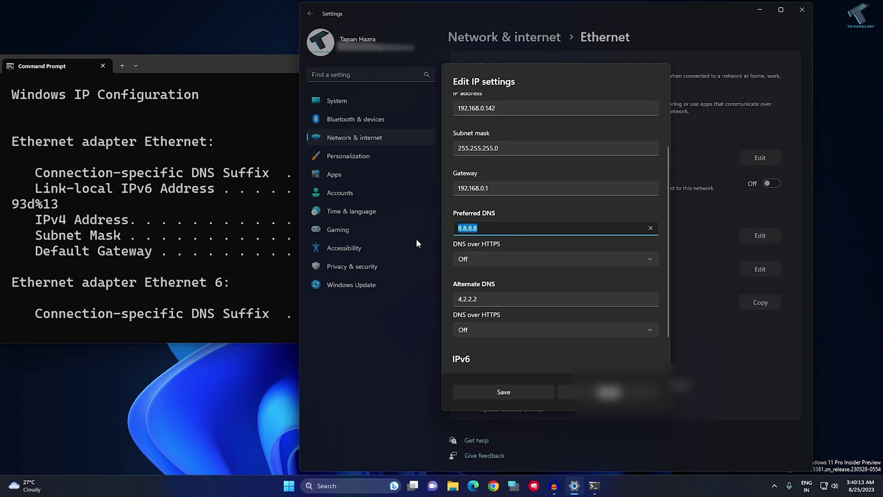
key("Tab")
key("Tab")
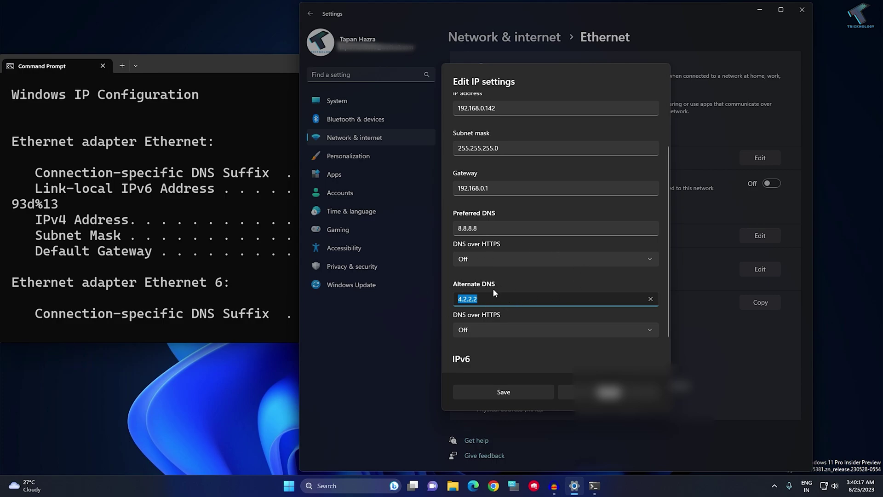
left_click(517, 395)
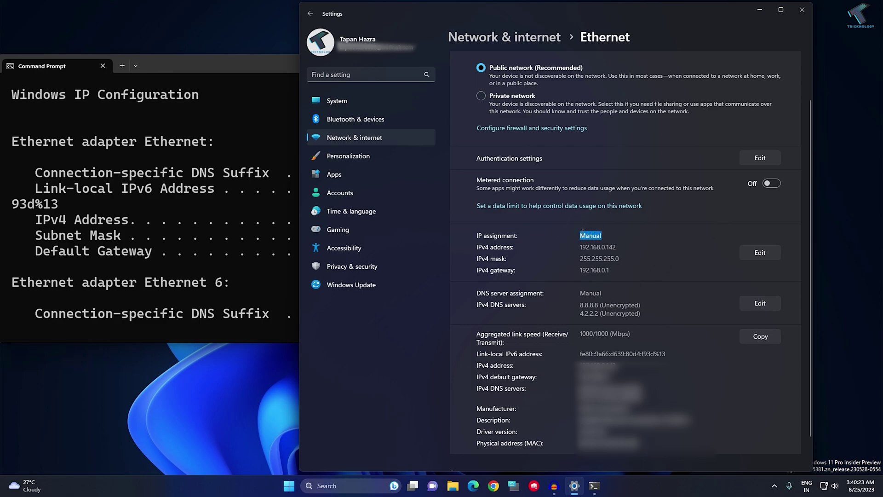
Step: Confirm Ethernet keeps manual DNS 8.8.8.8 and 4.2.2.2, then close Settings
double_click(591, 293)
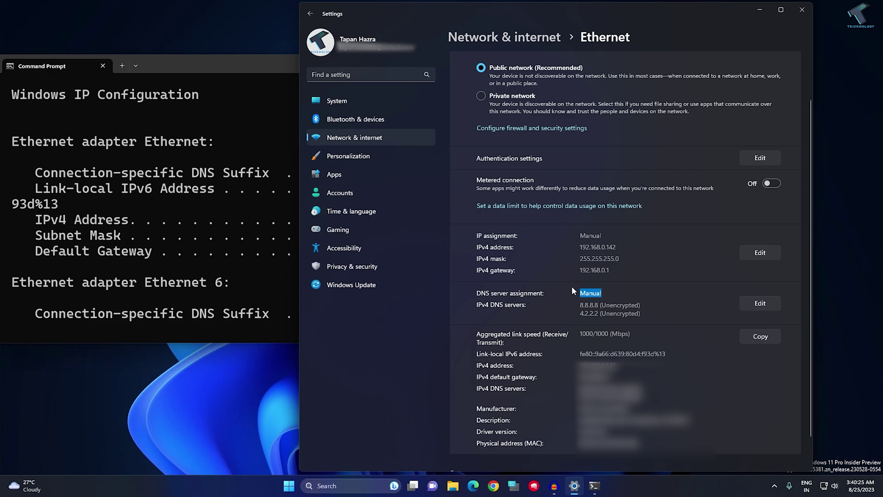
left_click(806, 13)
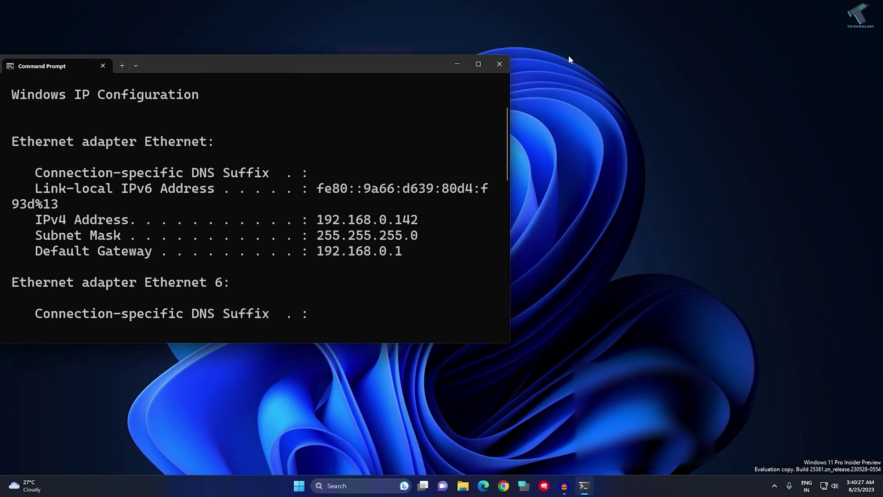
Step: Close Command Prompt and go to Settings > Apps > Optional features > More Windows features
left_click(500, 64)
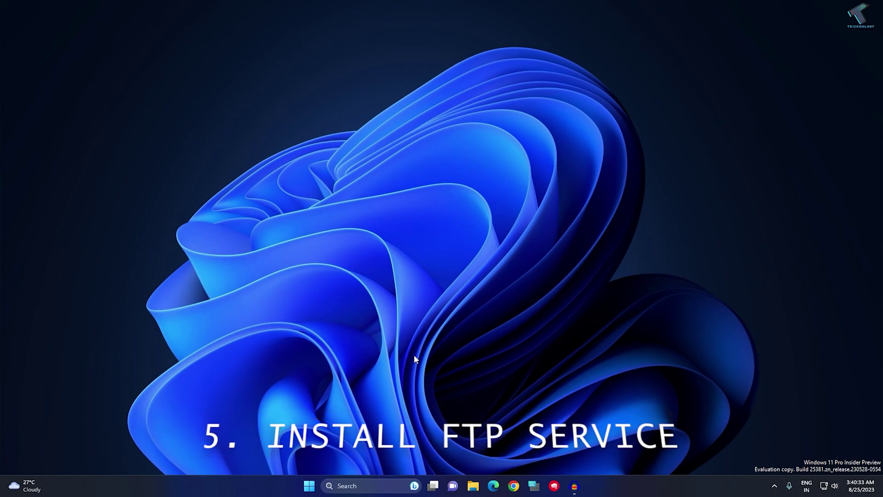
right_click(309, 484)
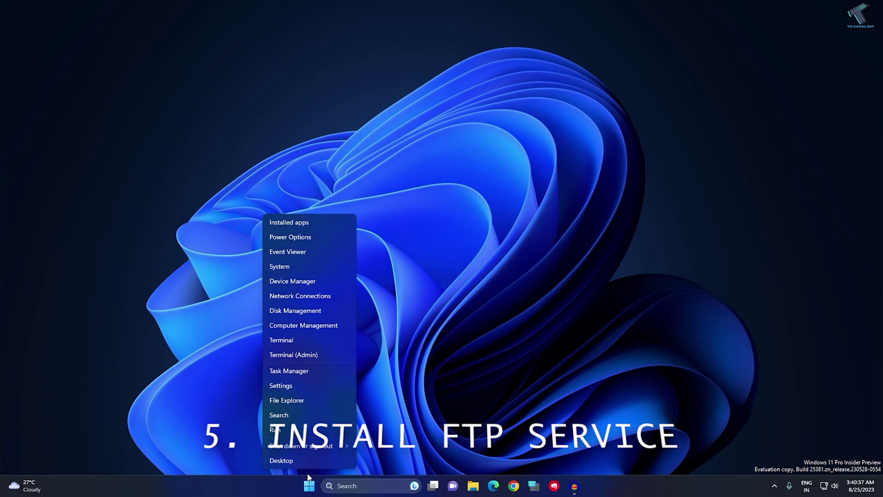
left_click(307, 388)
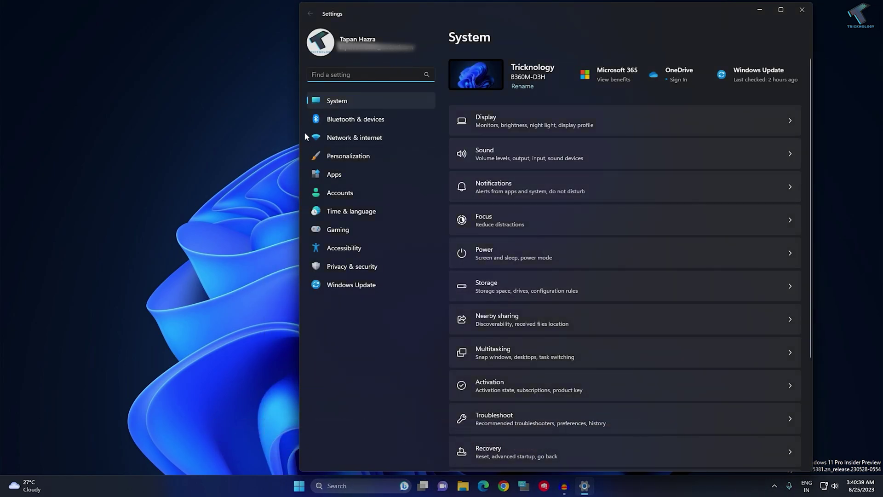
left_click(330, 178)
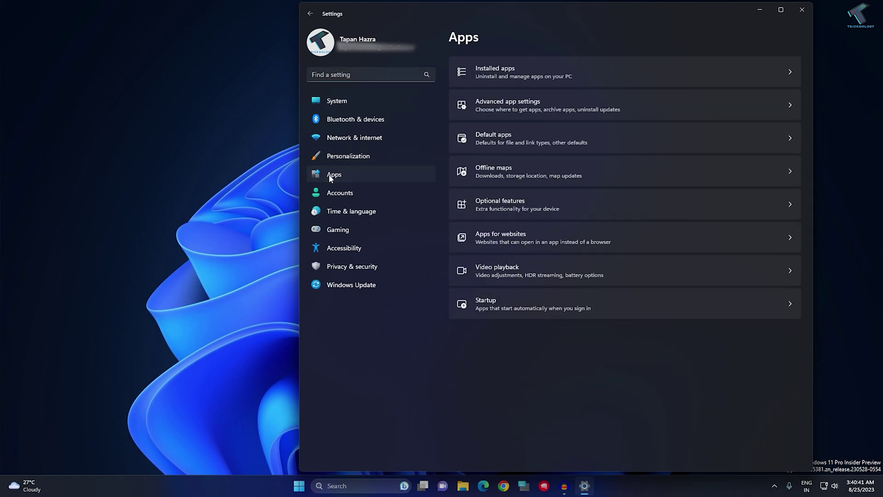
left_click(517, 205)
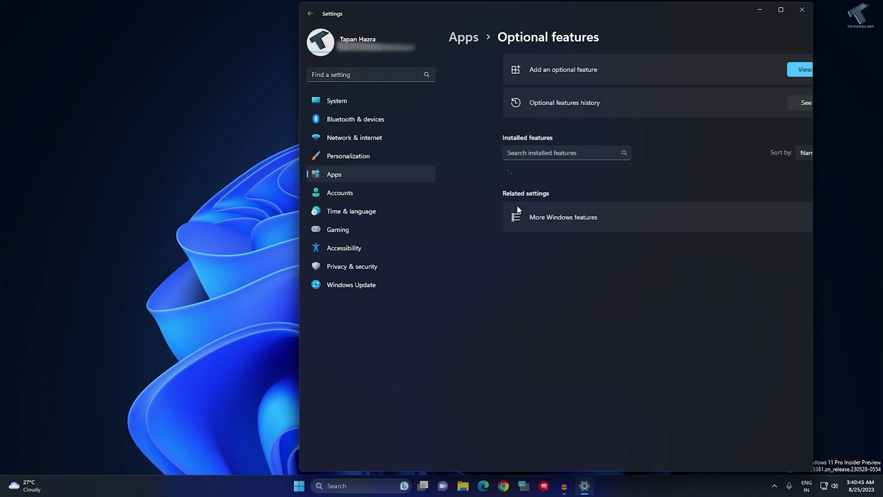
scroll(518, 265, "down", 8)
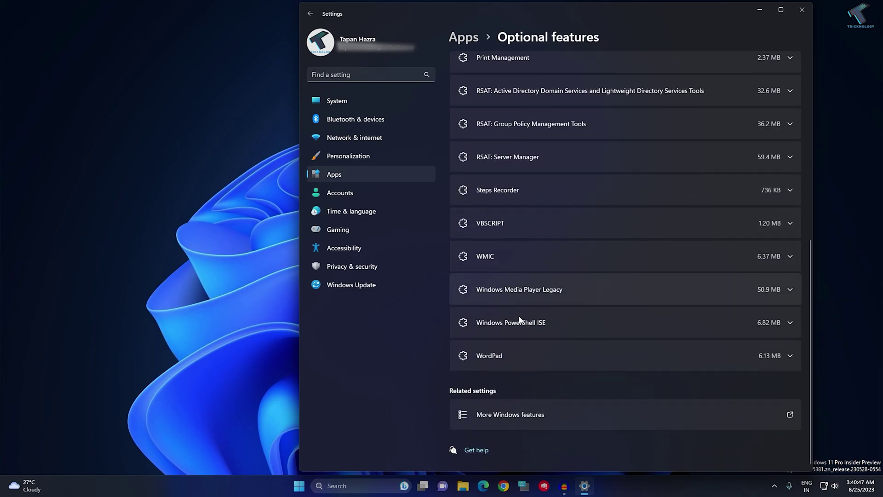
left_click(531, 415)
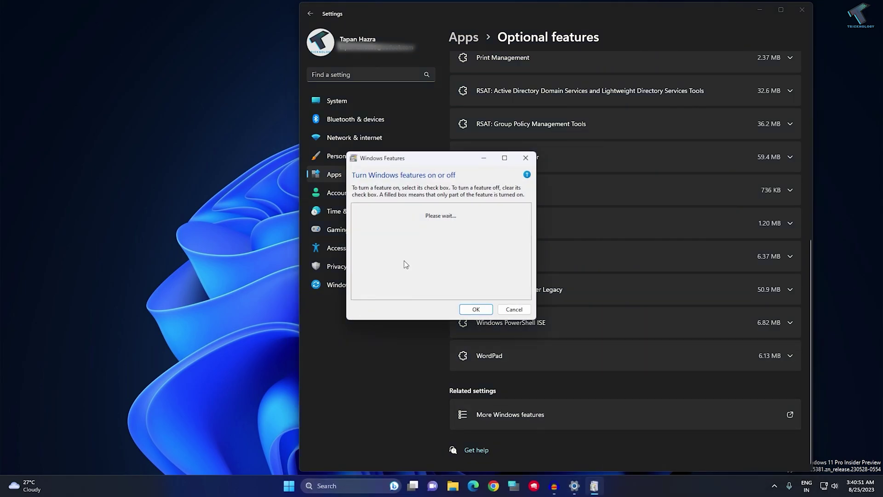
Step: Enable FTP Server (FTP Service, FTP Extensibility), Web Management Tools and World Wide Web Services under IIS
left_click_drag(346, 152, 234, 49)
scroll(299, 238, "down", 1)
scroll(304, 249, "up", 1)
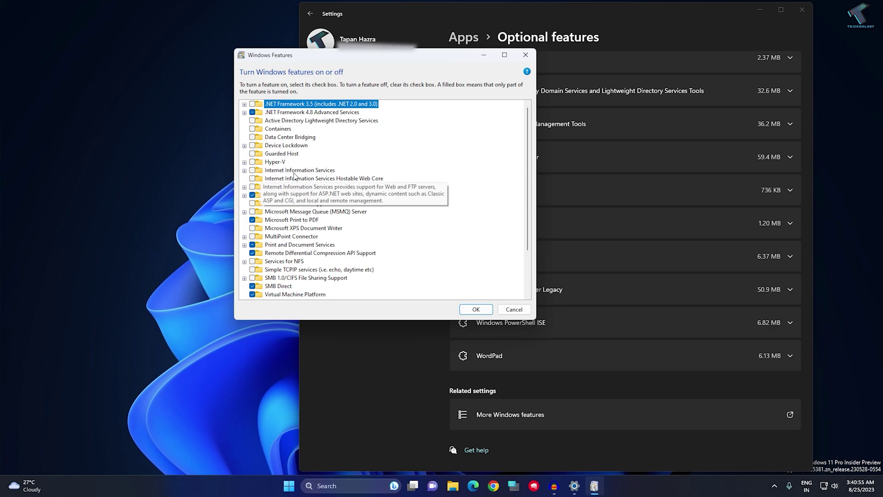
left_click(244, 170)
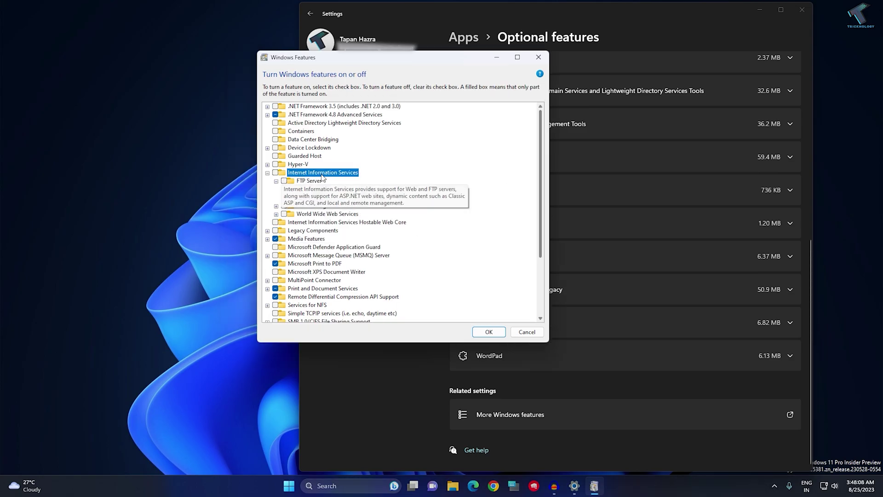
left_click(276, 181)
left_click(282, 181)
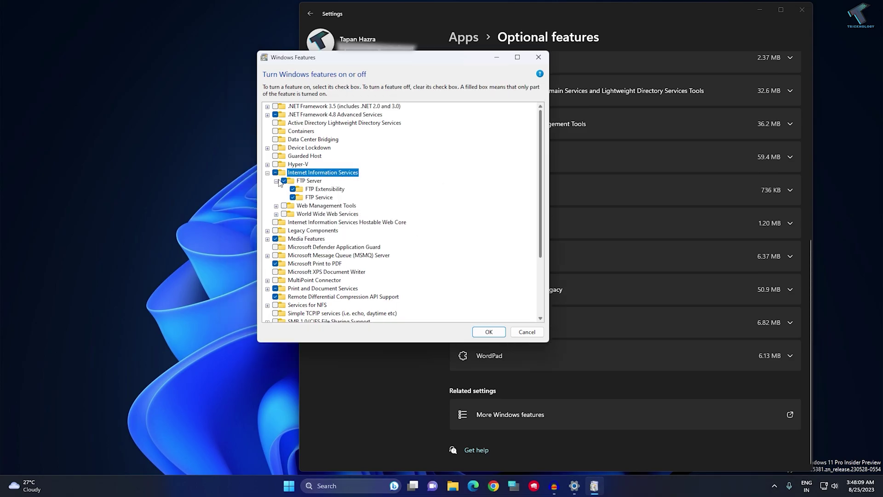
left_click(284, 205)
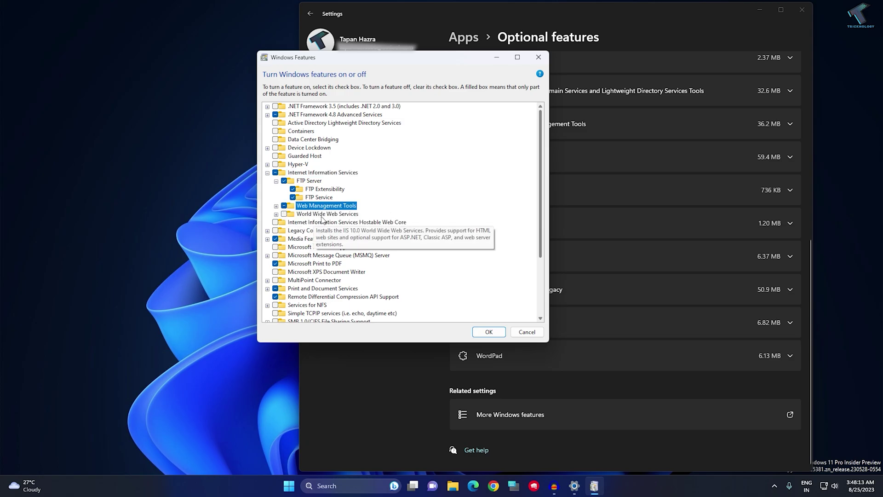
left_click(284, 214)
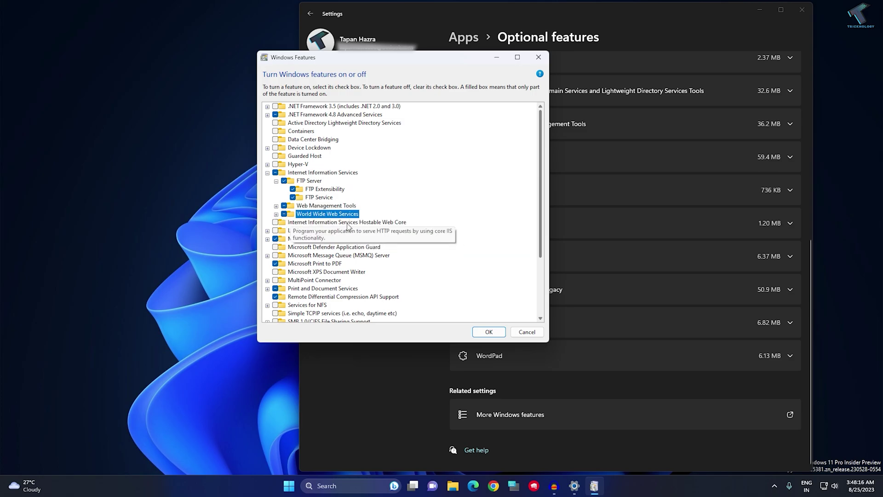
left_click(489, 333)
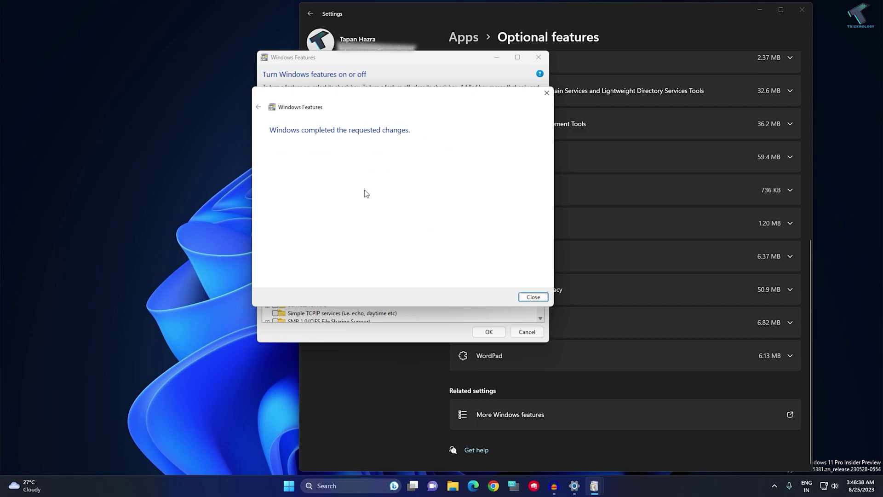
left_click(533, 298)
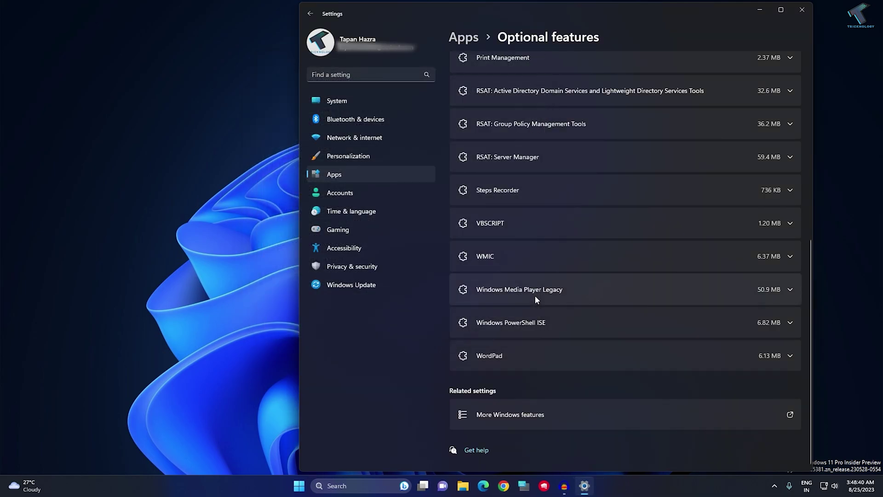
Step: Close Settings and launch IIS Manager by searching 'iis' in Start
left_click(800, 14)
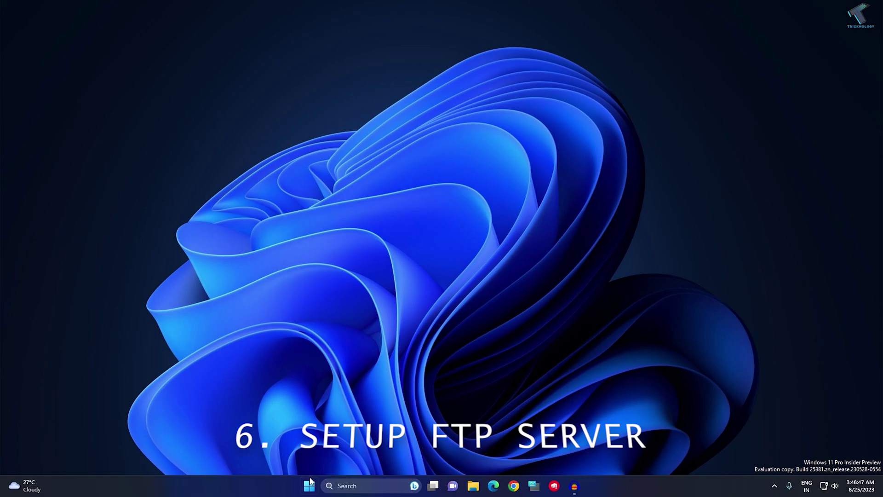
left_click(312, 486)
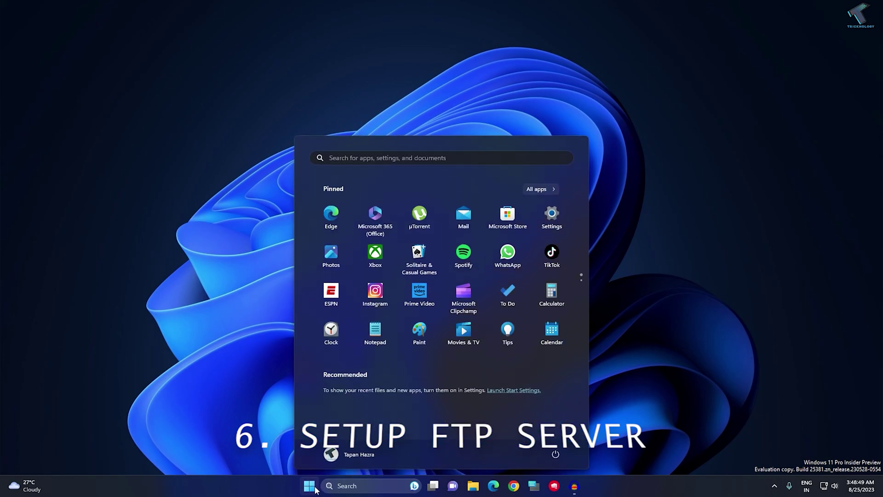
type("iis")
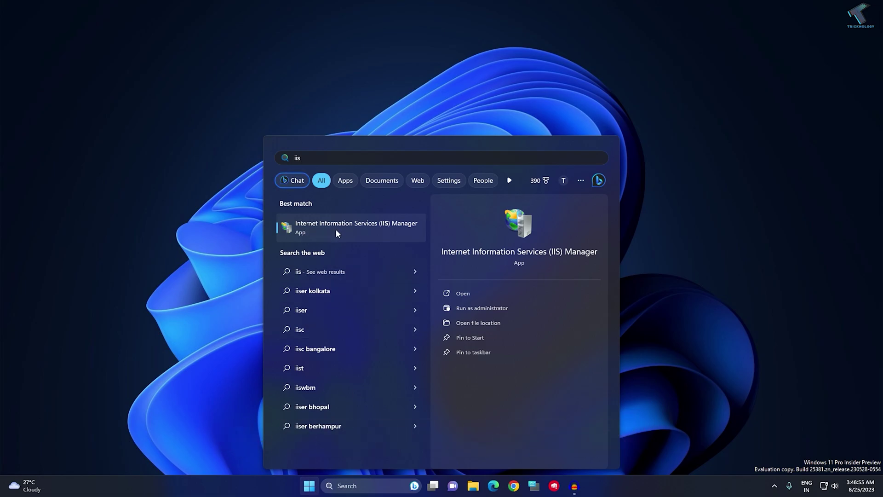
left_click(364, 228)
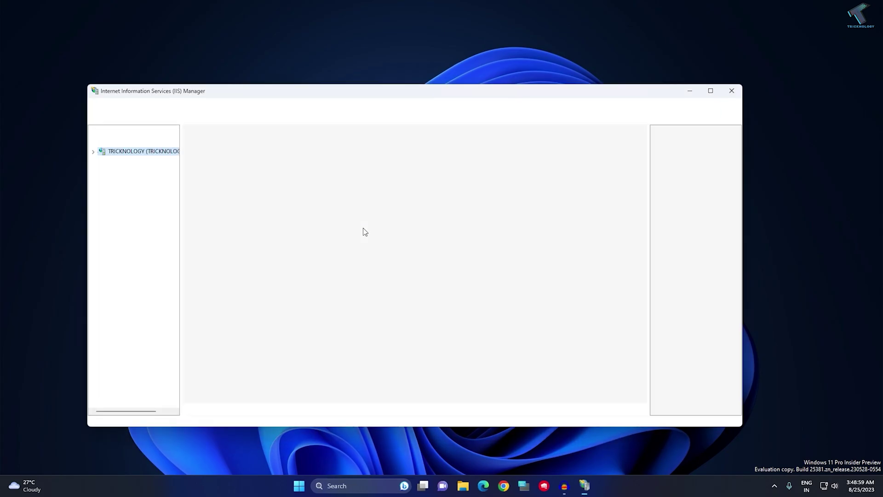
Step: Maximize IIS Manager, widen the Connections tree, and expand TRICKNOLOGY down to Sites
double_click(365, 95)
left_click_drag(95, 95, 148, 96)
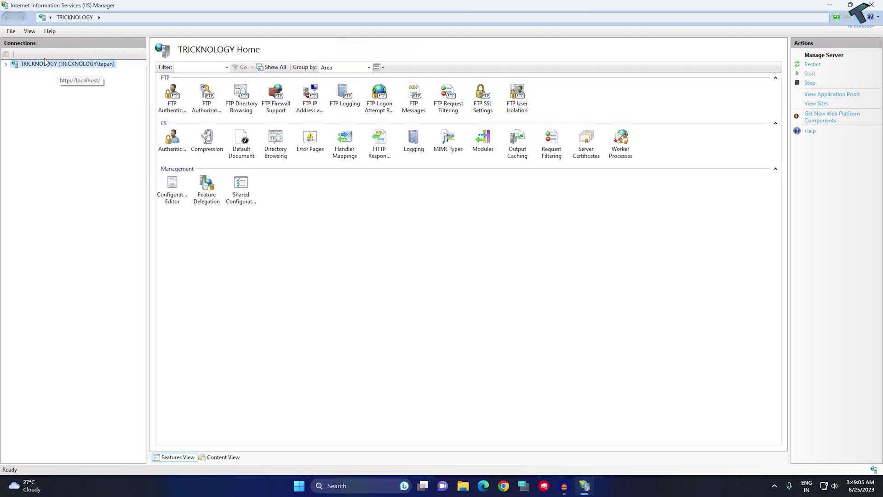
left_click(6, 65)
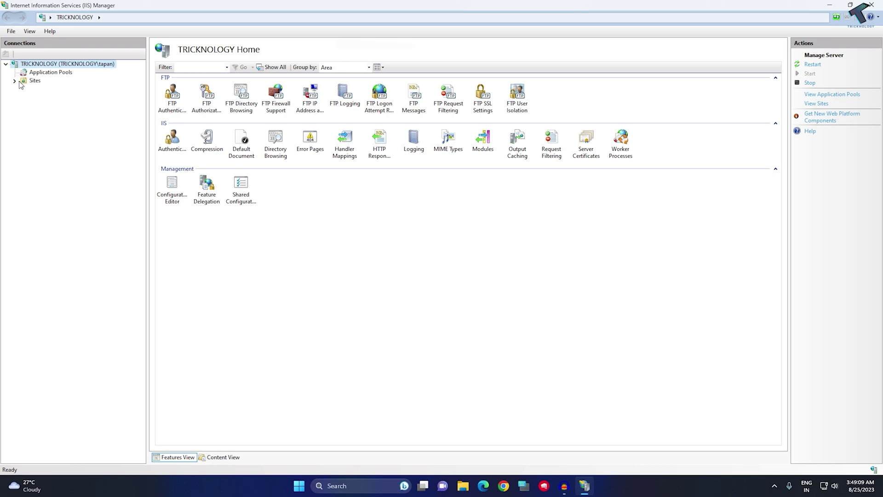
left_click(14, 81)
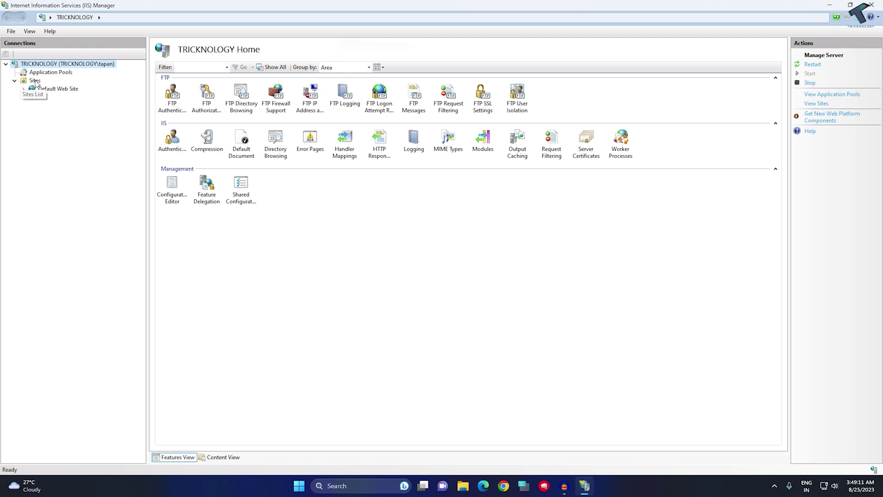
right_click(35, 83)
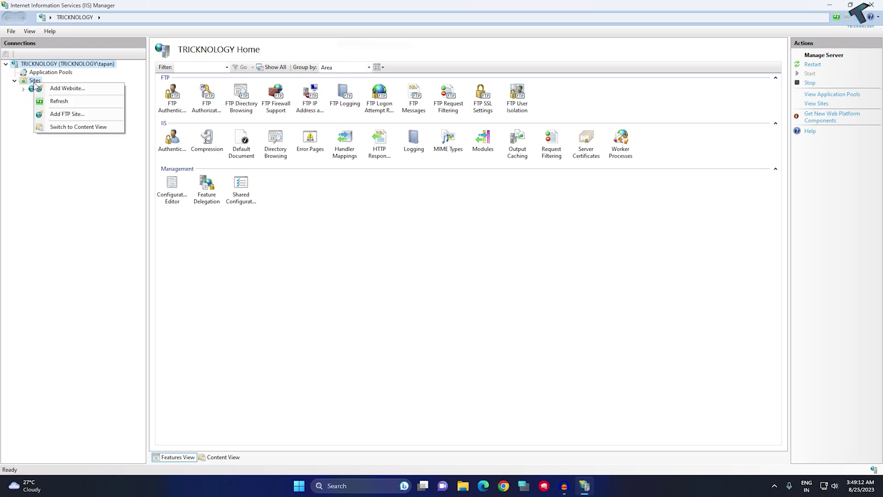
Step: Start the FTP site 'tricknology' with physical path J:\FTP_Share, checking drive J: in File Explorer
left_click(82, 115)
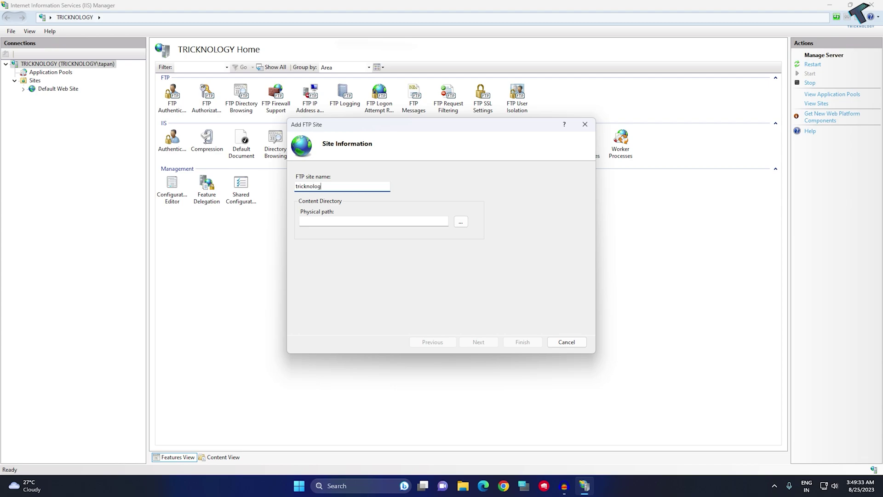
left_click(461, 223)
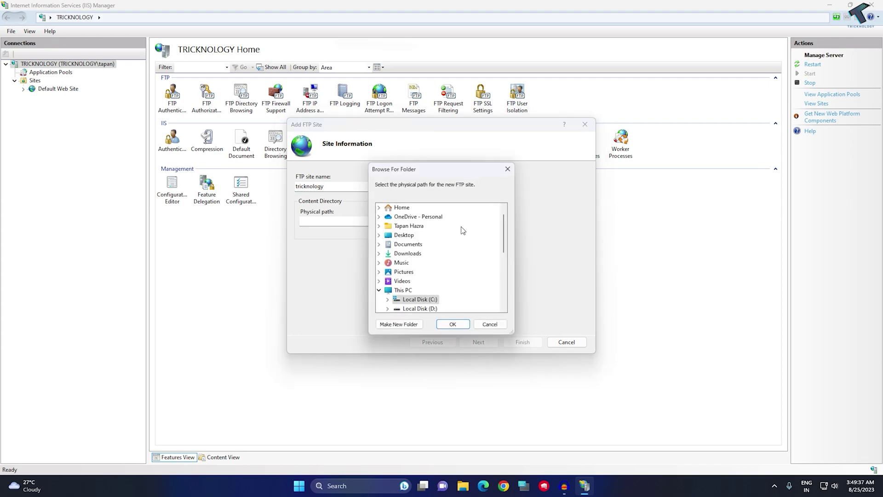
left_click_drag(501, 239, 502, 259)
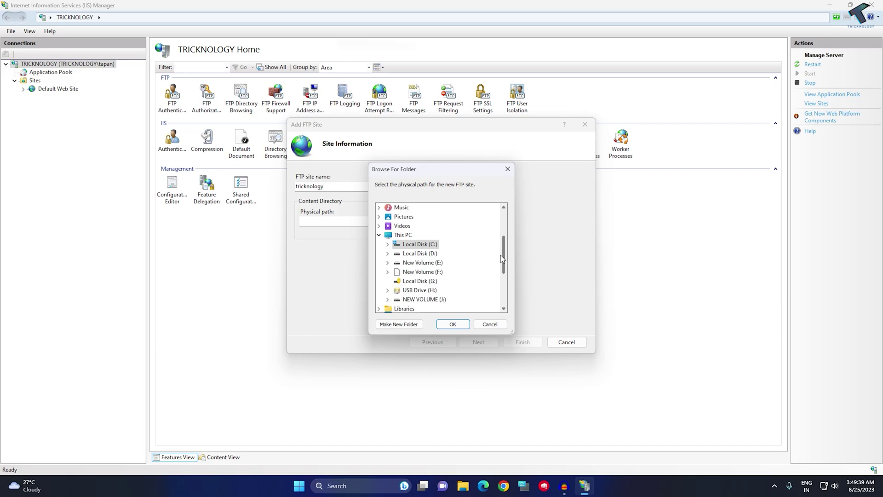
double_click(436, 299)
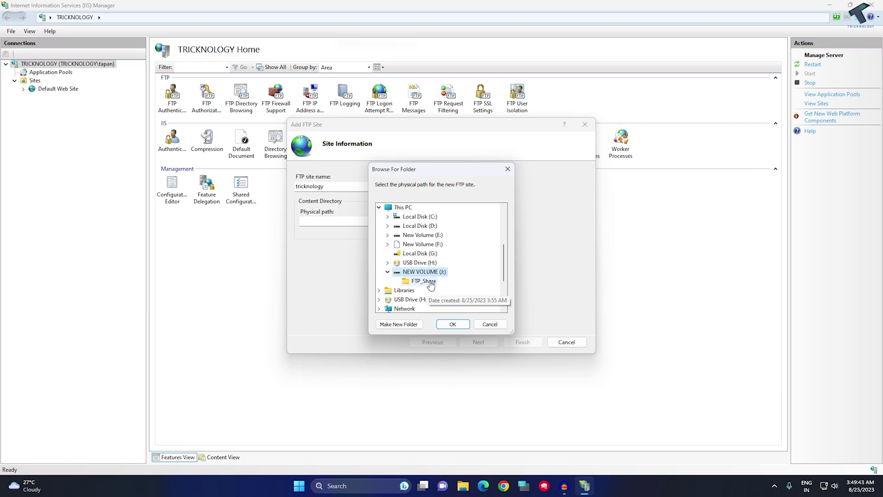
left_click(426, 282)
left_click(463, 486)
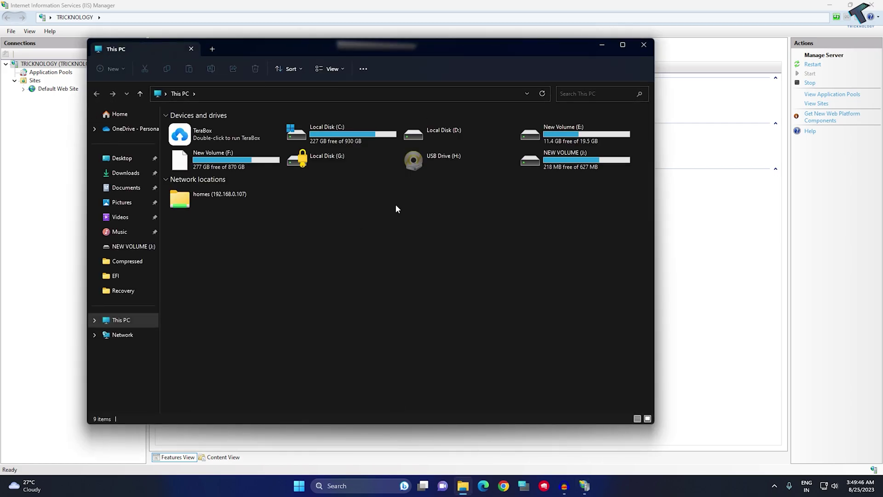
double_click(564, 162)
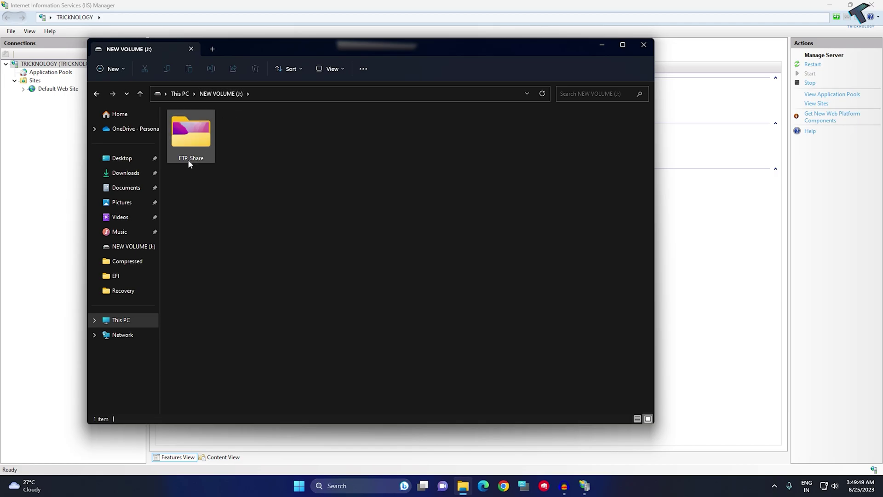
left_click(602, 45)
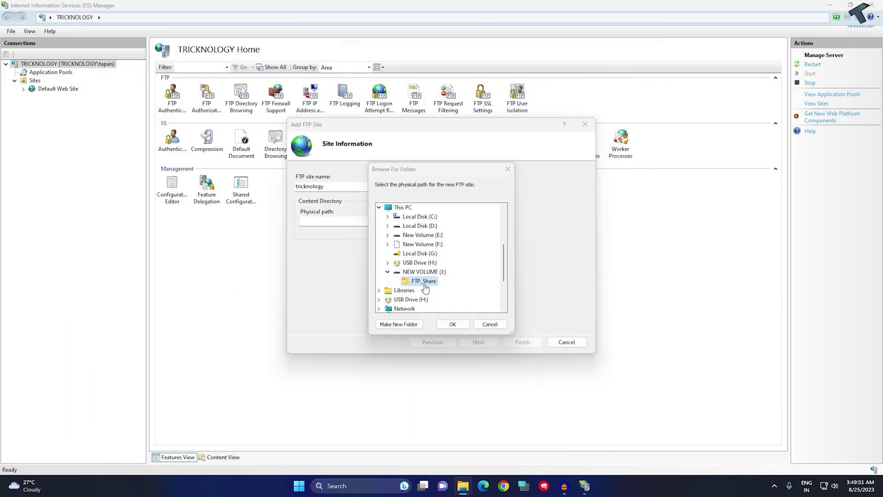
left_click(424, 281)
left_click(453, 325)
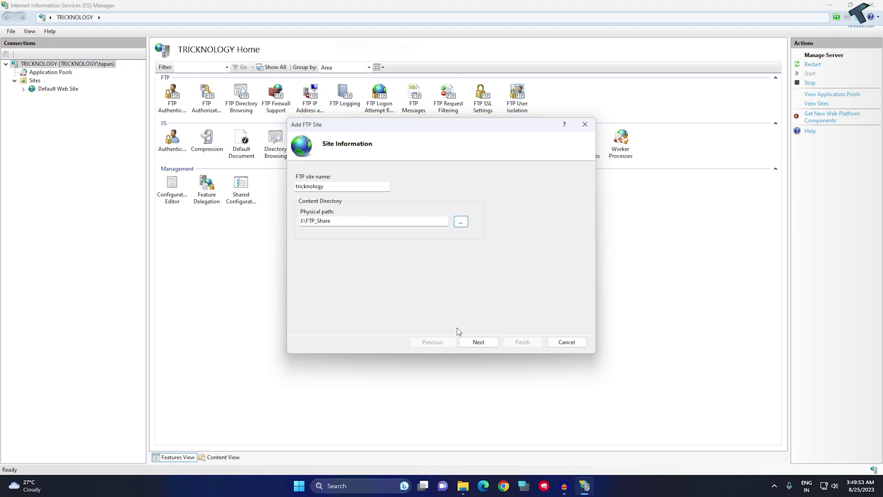
Step: Bind the tricknology site to IP 192.168.0.142, port 21, with No SSL
left_click(478, 342)
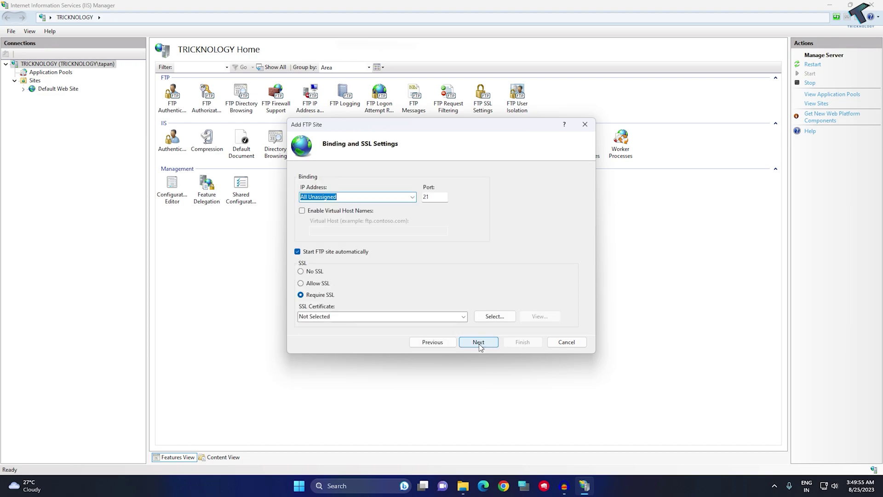
left_click(413, 196)
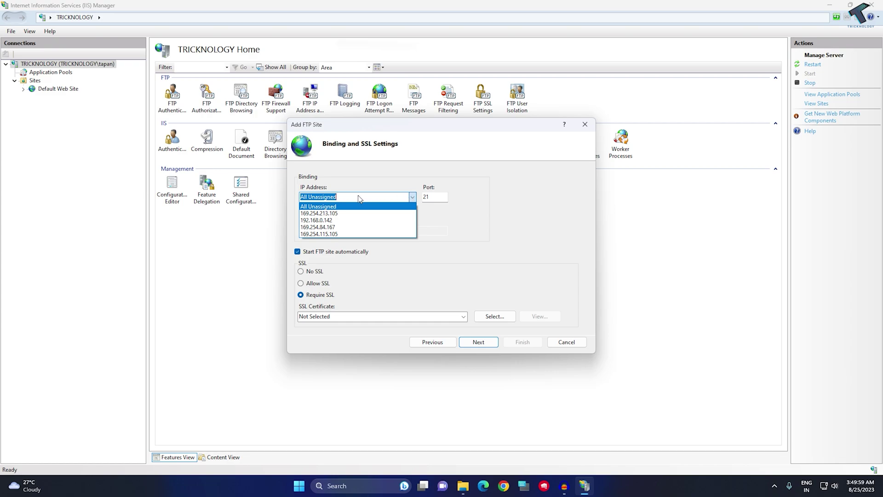
type("192.168.0.142")
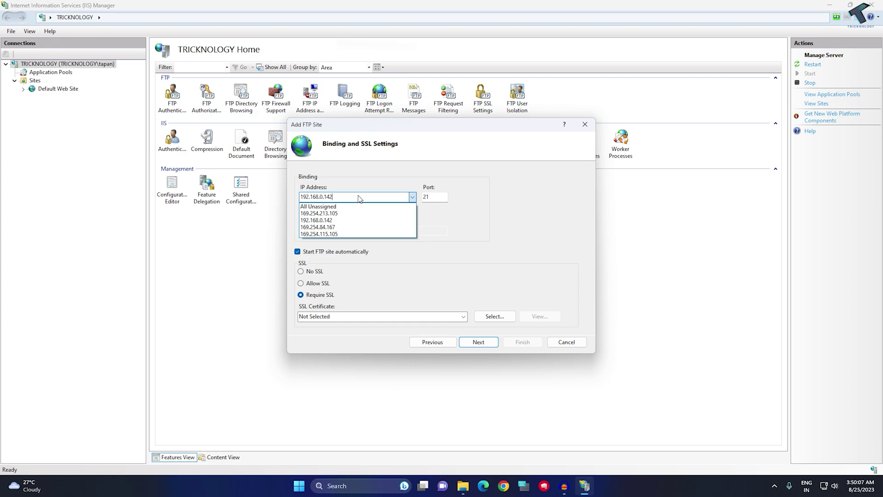
left_click(348, 199)
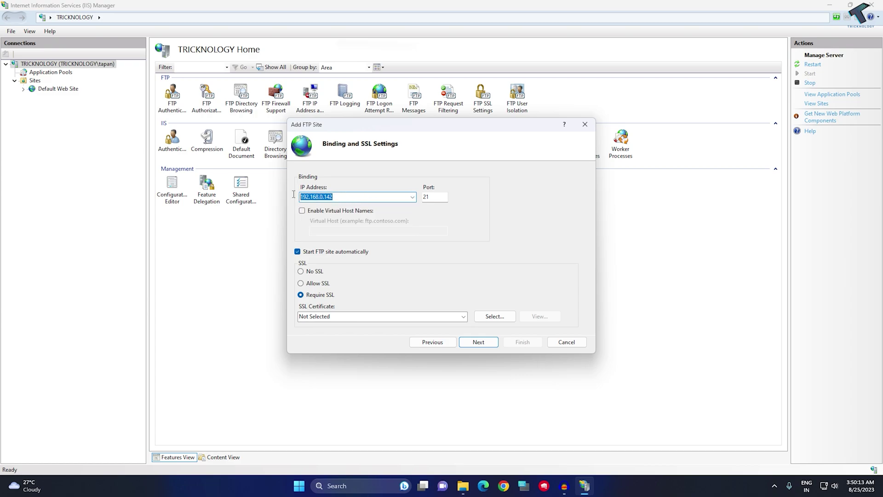
left_click(332, 197)
left_click(301, 272)
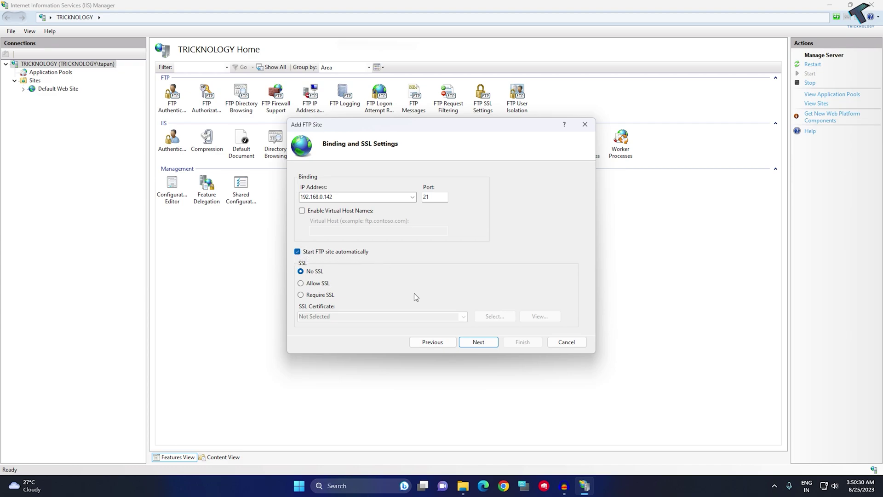
left_click(486, 344)
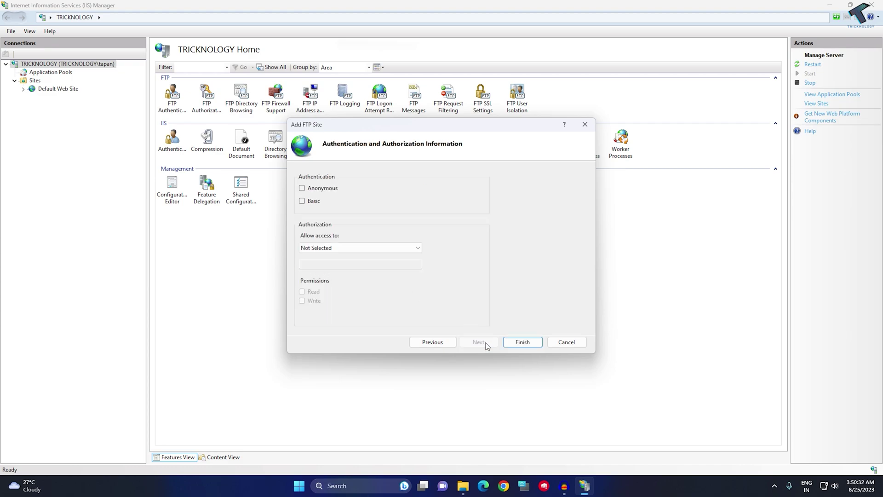
Step: Use Basic authentication, give one specified user Read and Write access, finish, and minimize IIS Manager
left_click(302, 202)
left_click(318, 247)
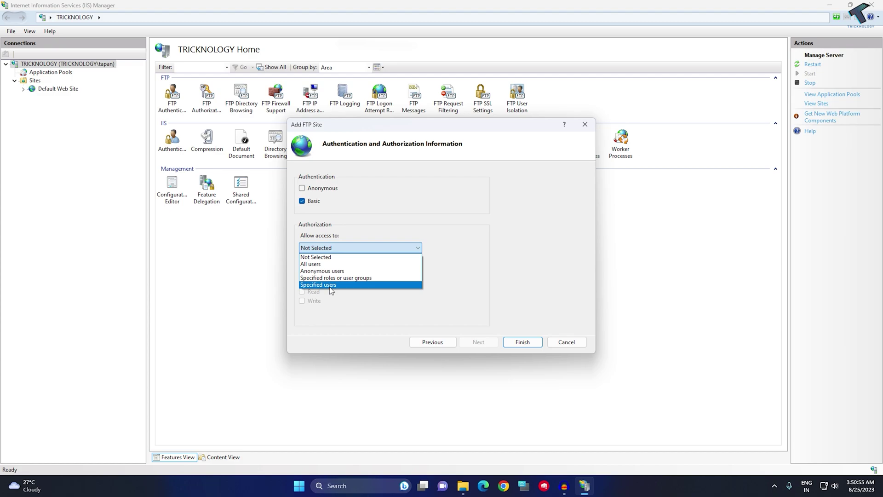
left_click(329, 285)
left_click(319, 266)
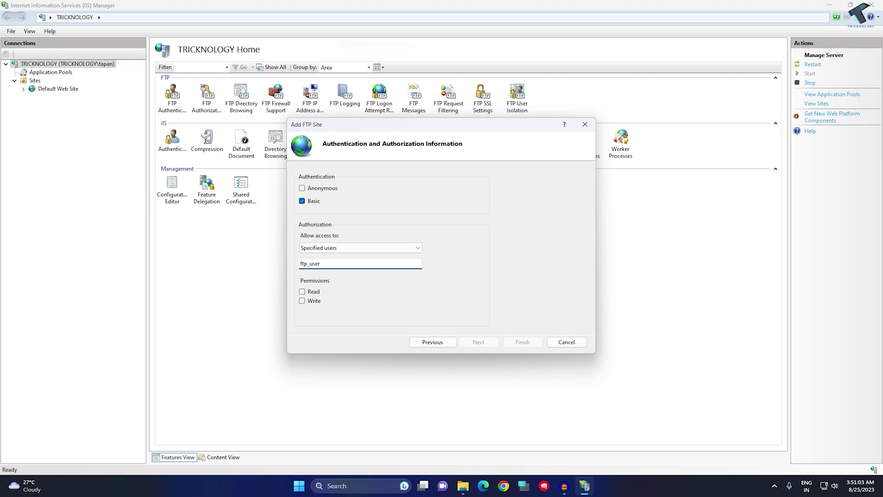
left_click(302, 292)
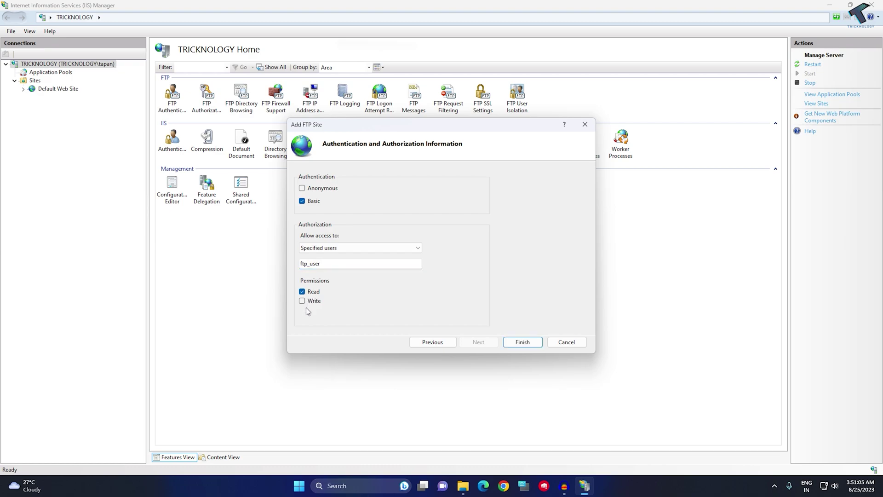
left_click(302, 300)
left_click(522, 342)
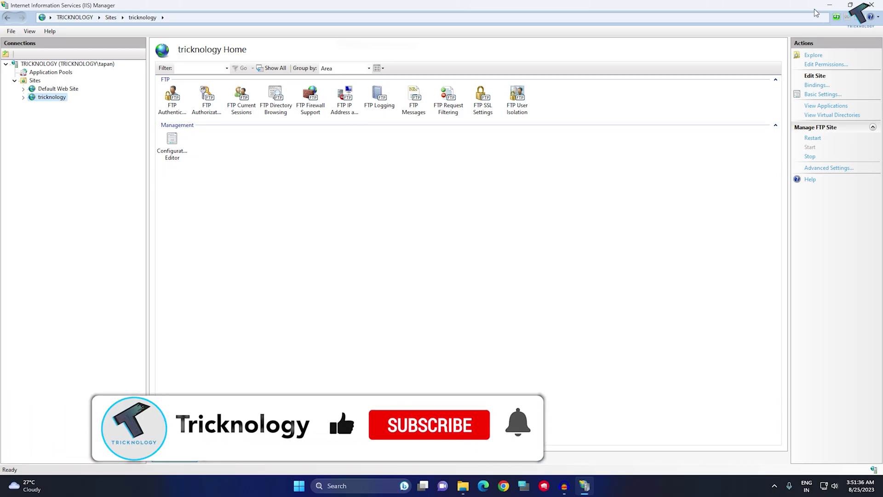
left_click(830, 4)
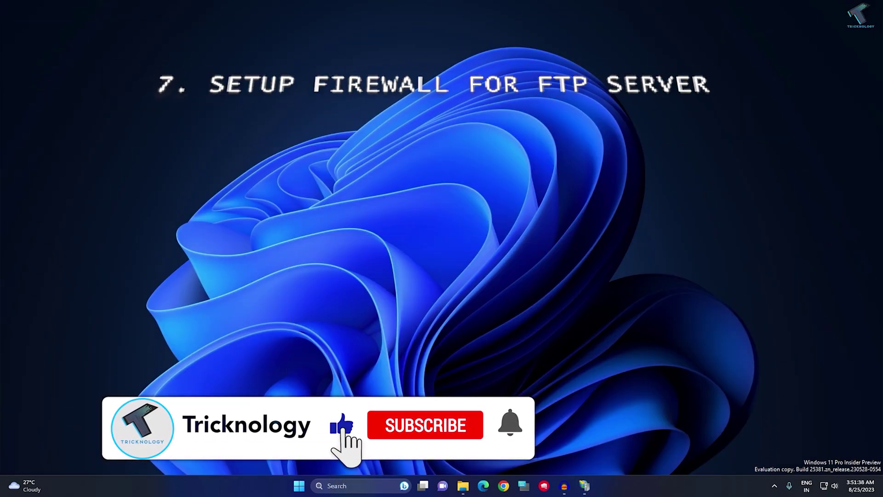
Step: Open the Windows Defender Firewall control panel via firewall.cpl and enlarge its window
left_click(300, 486)
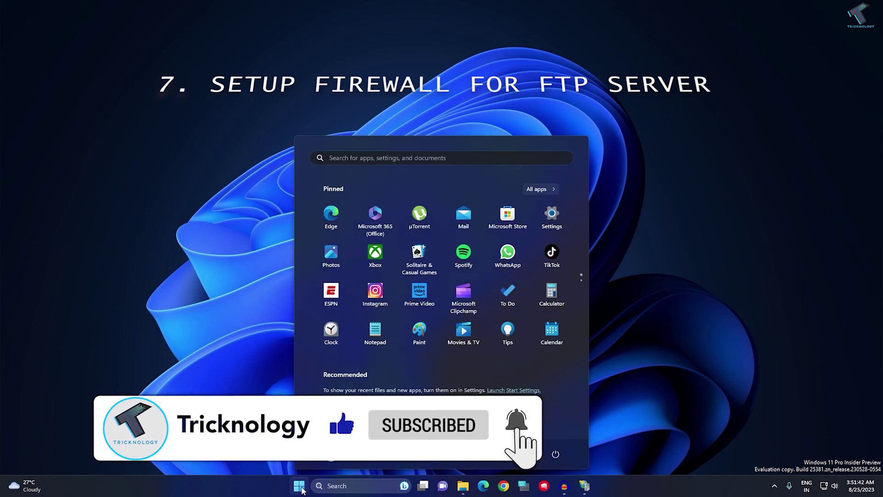
type("firewall.cpl")
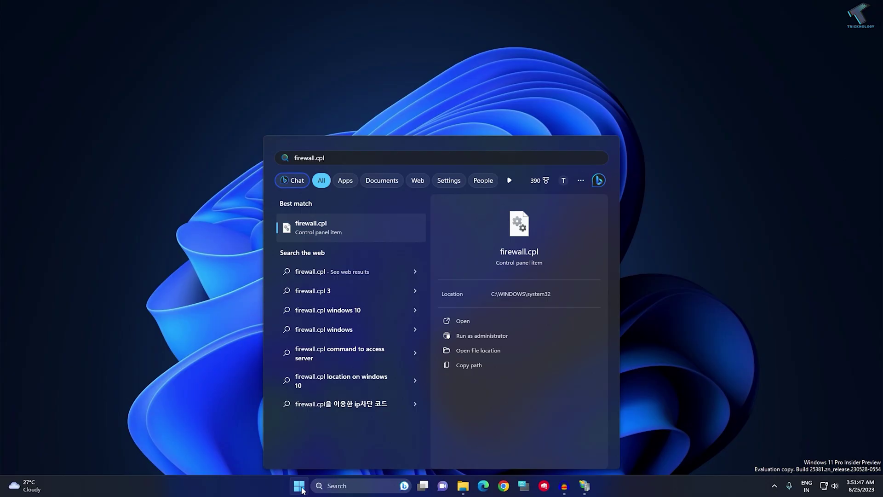
key("Return")
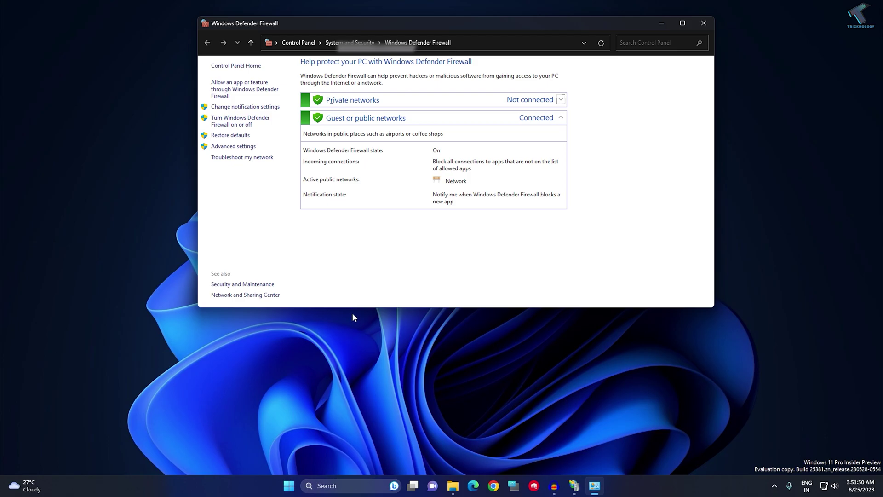
left_click_drag(352, 309, 353, 350)
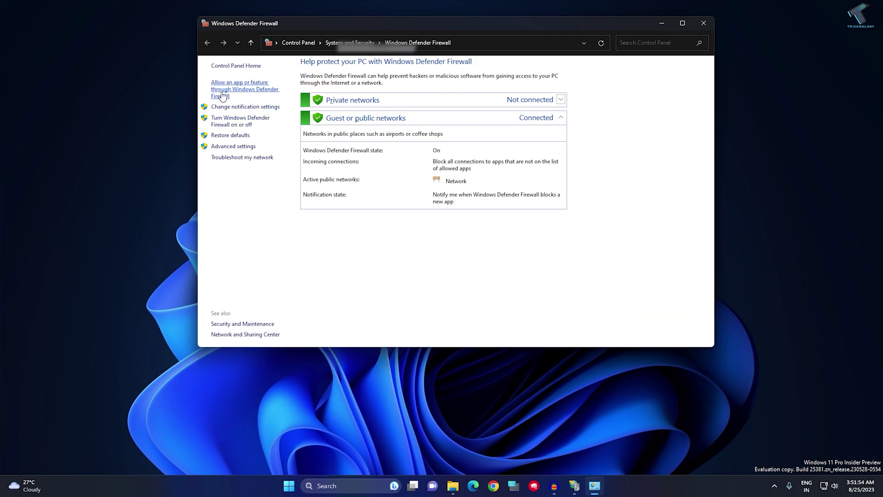
Step: Allow FTP Server through the firewall on Private and Public networks and save
left_click(258, 95)
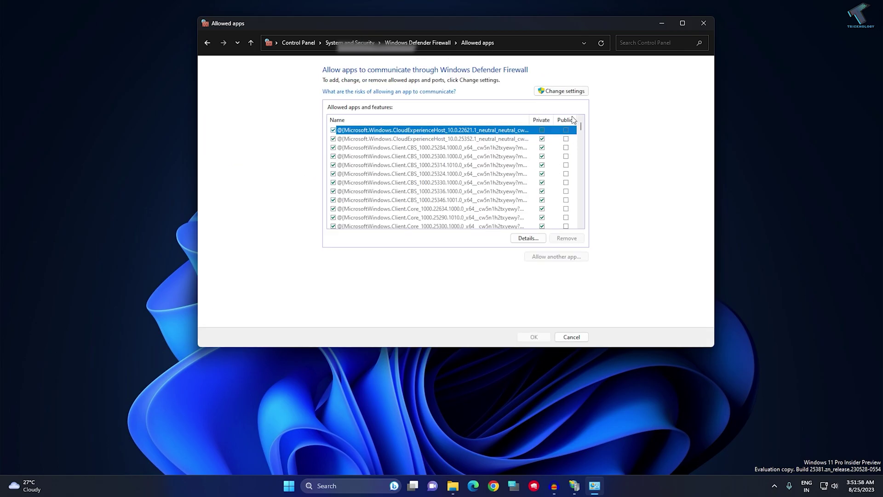
left_click(560, 92)
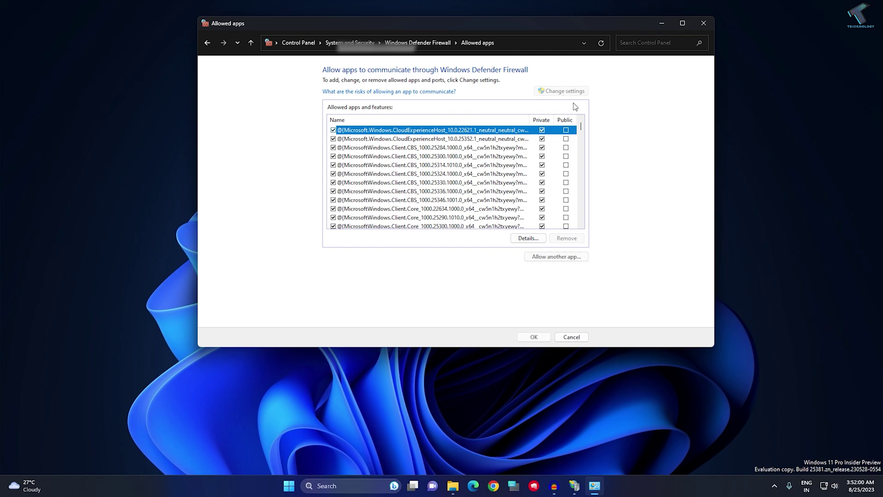
left_click_drag(581, 126, 582, 151)
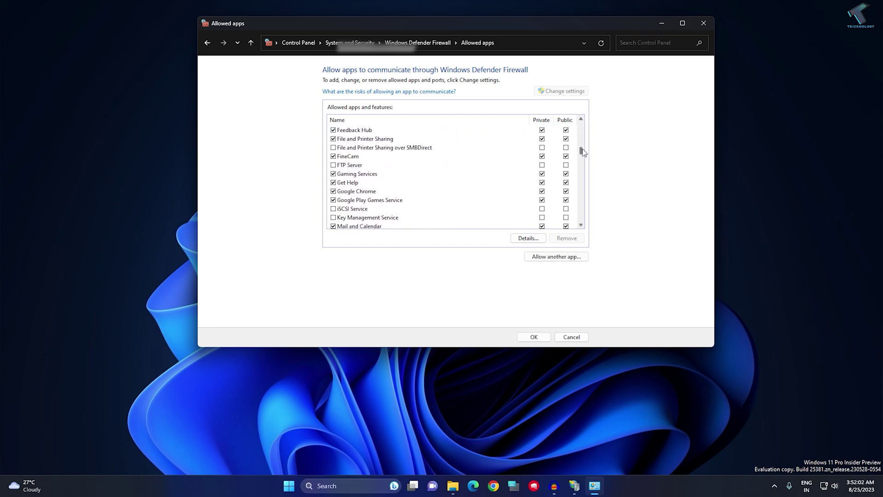
left_click(335, 167)
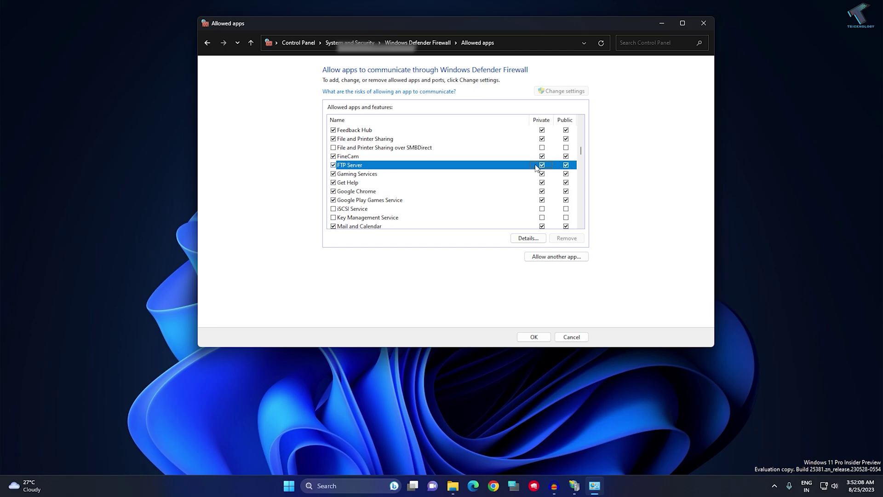
left_click(534, 337)
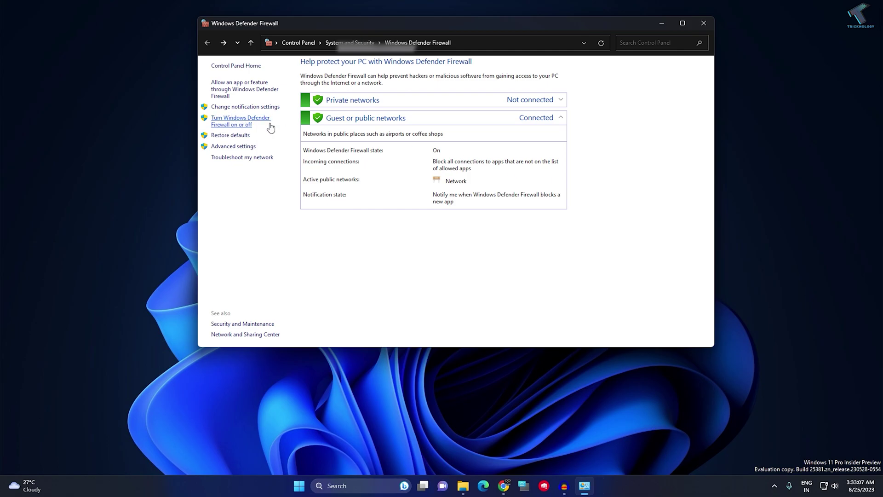
Step: Set Windows Defender Firewall to off for private and public network settings and close the alert
left_click(242, 125)
left_click(350, 133)
left_click(367, 191)
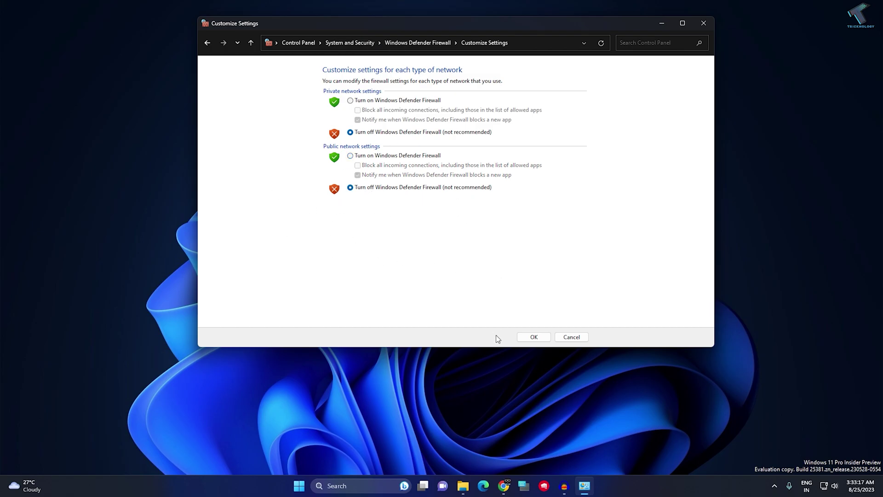
left_click(534, 338)
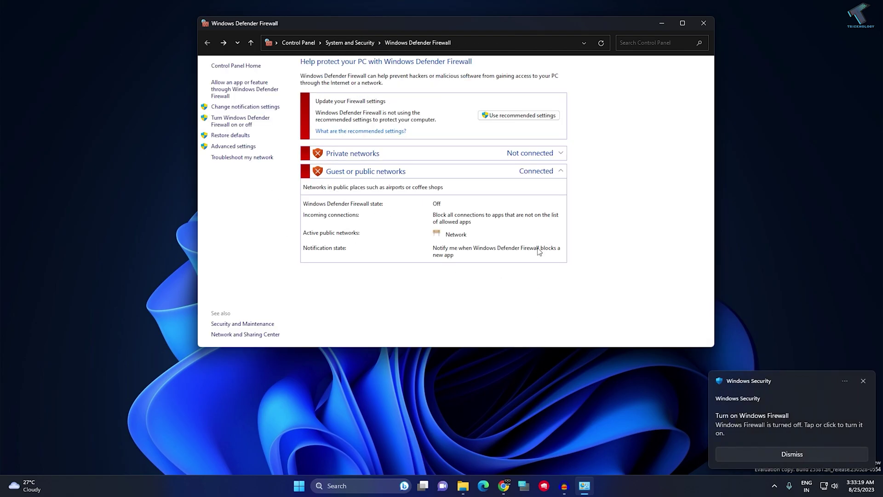
left_click(862, 381)
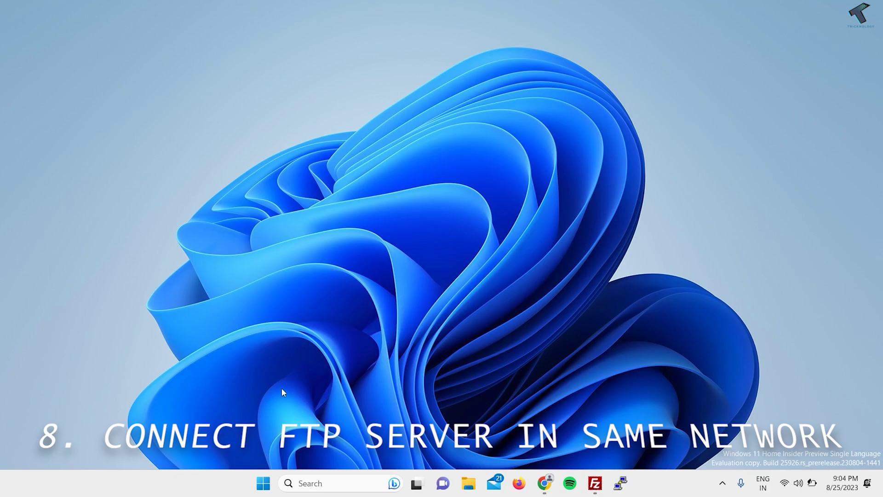
Step: Find Command Prompt by searching Start for cmd and launch it
left_click(258, 481)
type("1")
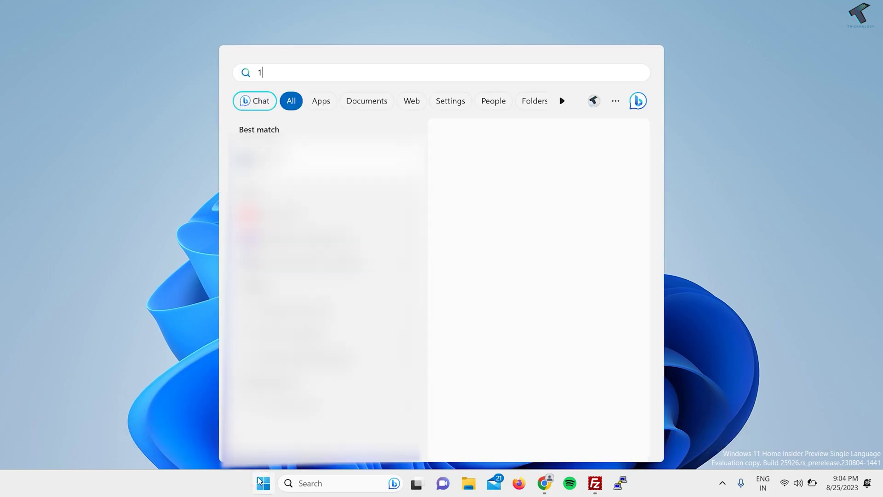
type("cm")
key("BackSpace")
key("BackSpace")
key("BackSpace")
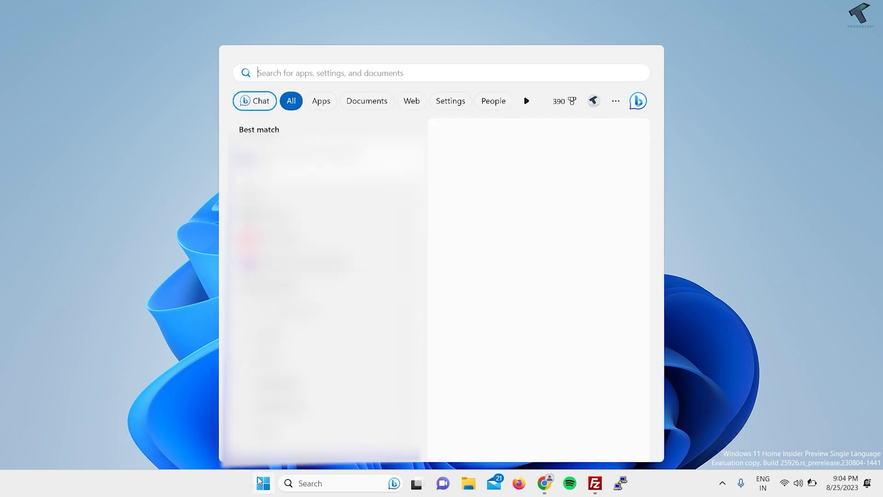
type("cmd")
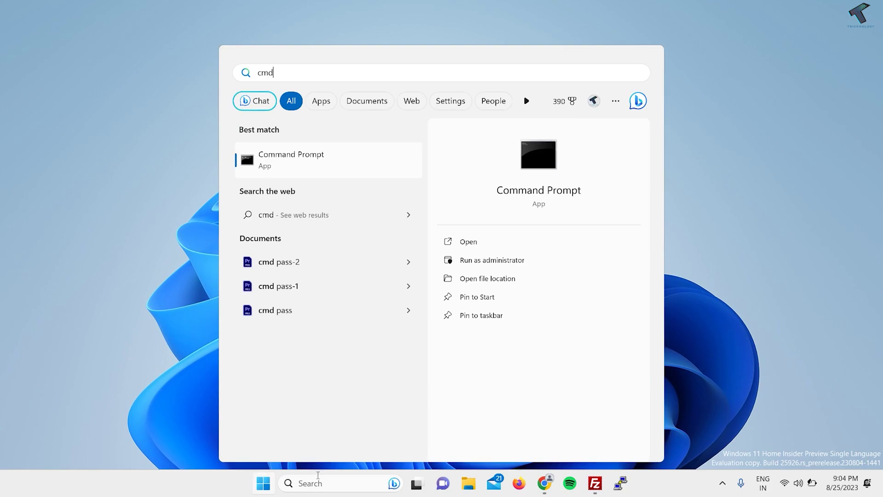
key("BackSpace")
key("BackSpace")
key("BackSpace")
left_click(265, 490)
left_click(263, 484)
type("cmd")
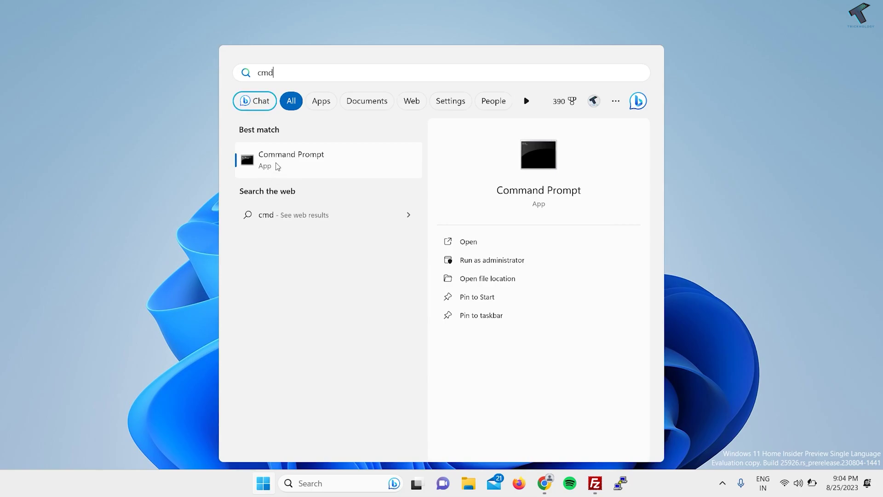
left_click(275, 162)
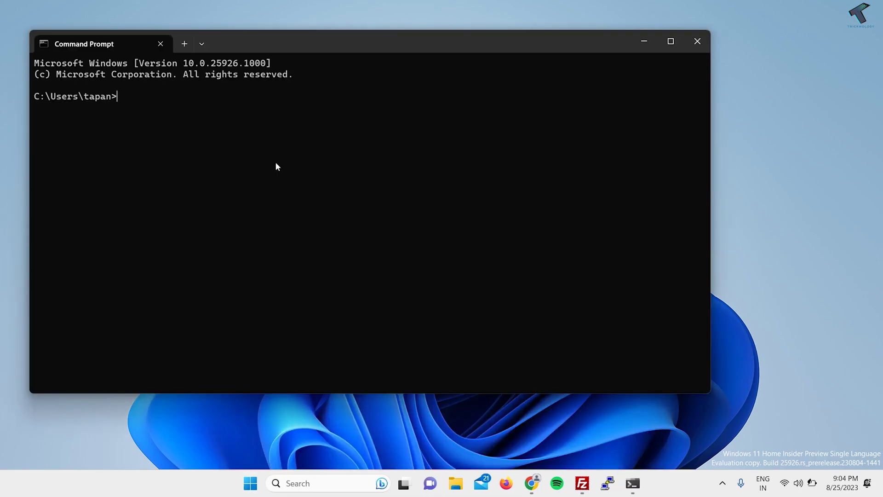
Step: Run ipconfig, highlight the IPv4 address 192.168.0.154, and minimize the window
type("ipconfig")
key("Return")
left_click_drag(326, 284, 244, 284)
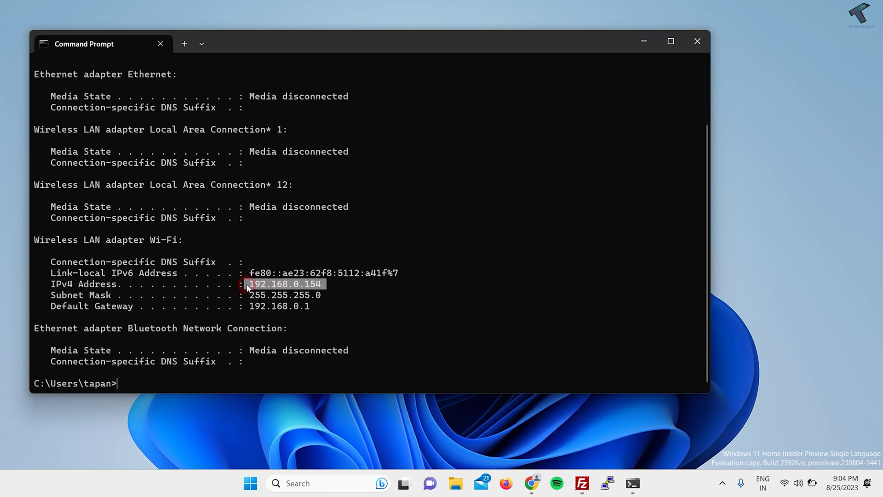
left_click(646, 40)
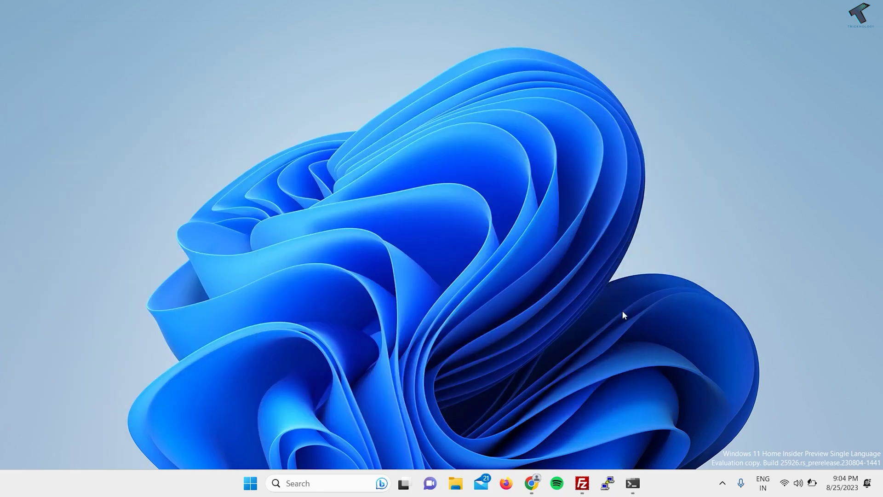
Step: Connect FileZilla to 192.168.0.142 on port 21 over plain FTP, accepting the insecure-connection warning
left_click(591, 481)
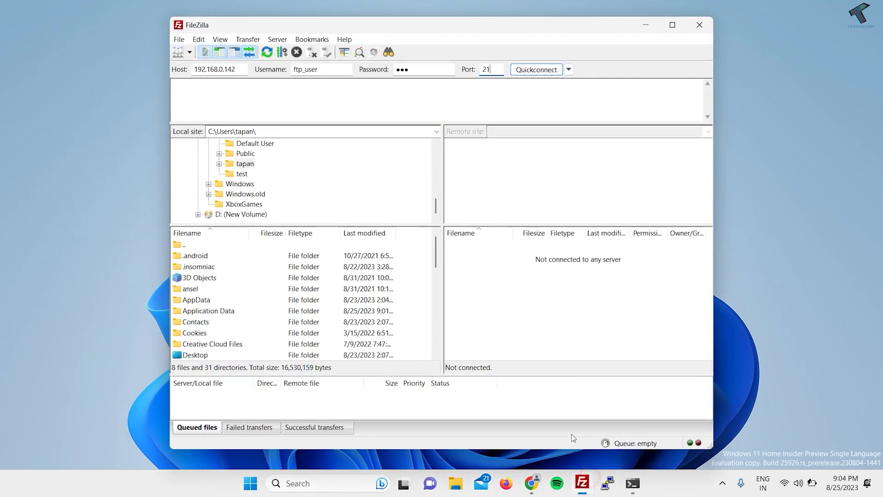
left_click(536, 70)
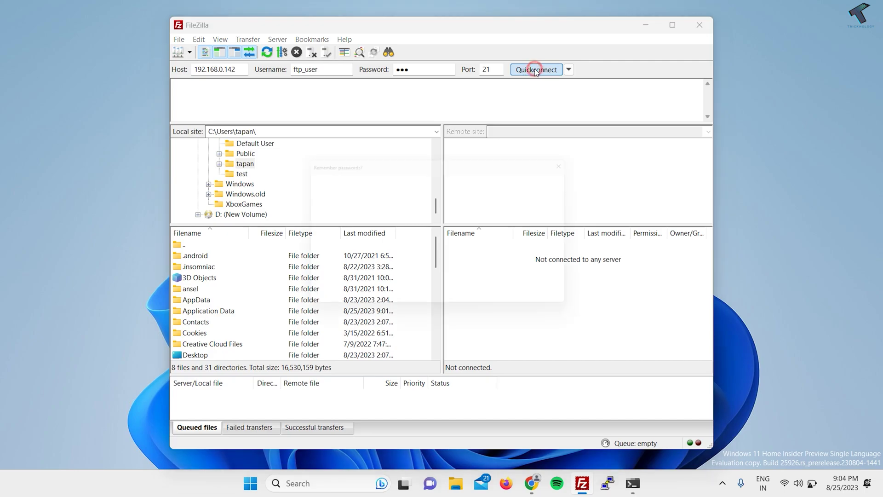
left_click(514, 304)
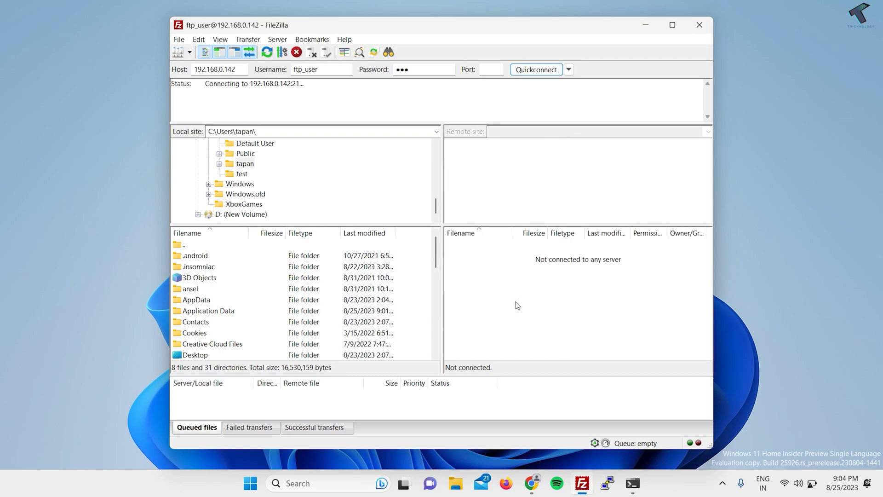
left_click(492, 70)
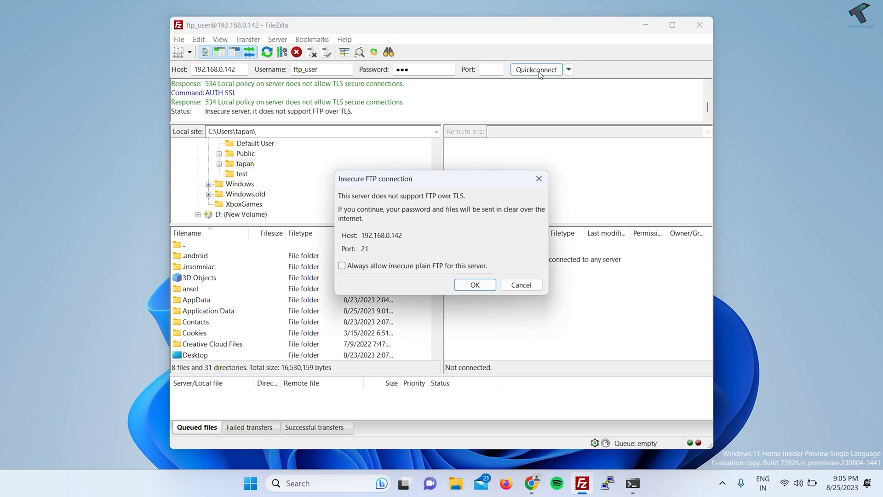
left_click(476, 285)
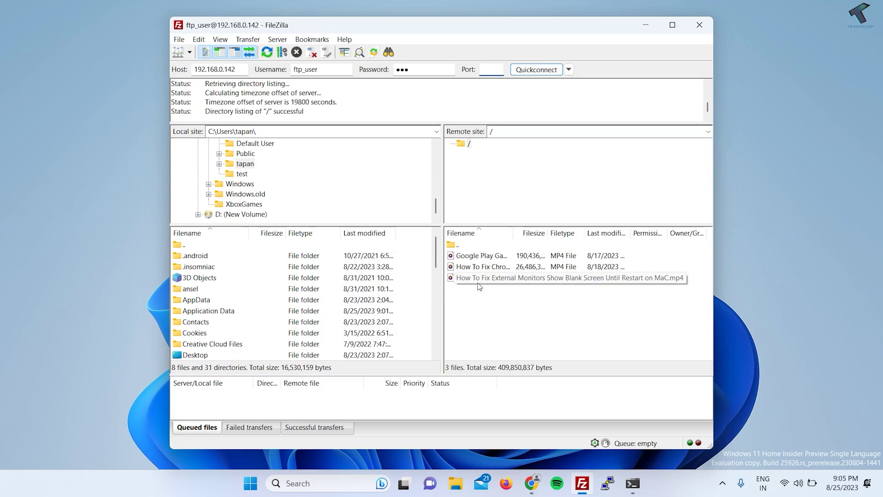
key("super+e")
Step: Go to the network path \\192.168.0.142 in File Explorer's address bar
left_click(345, 317)
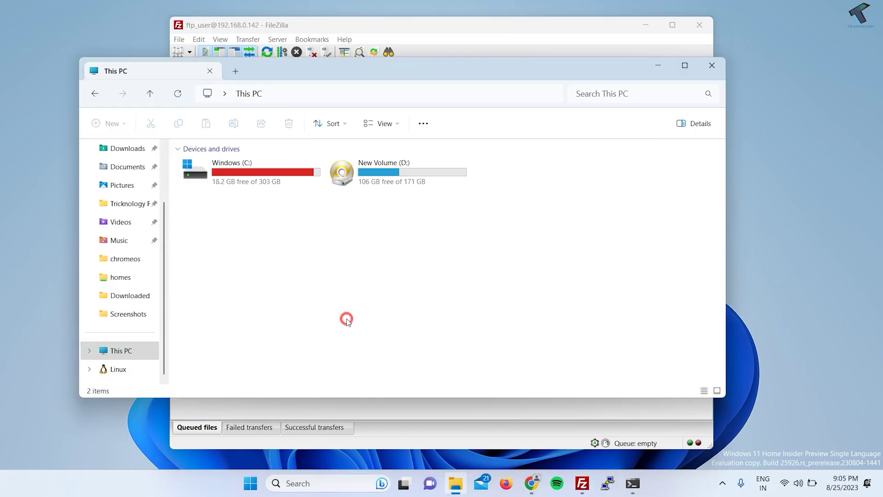
left_click(358, 94)
type("\\\\")
key("Down")
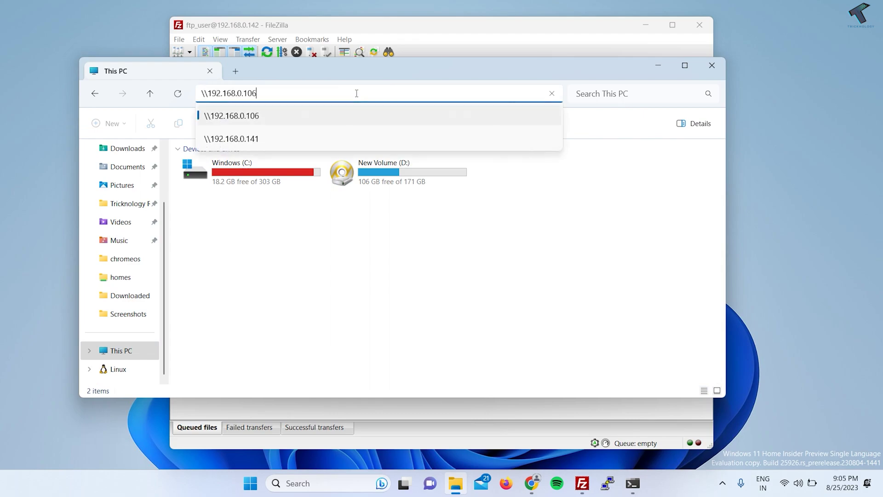
key("BackSpace")
key("BackSpace")
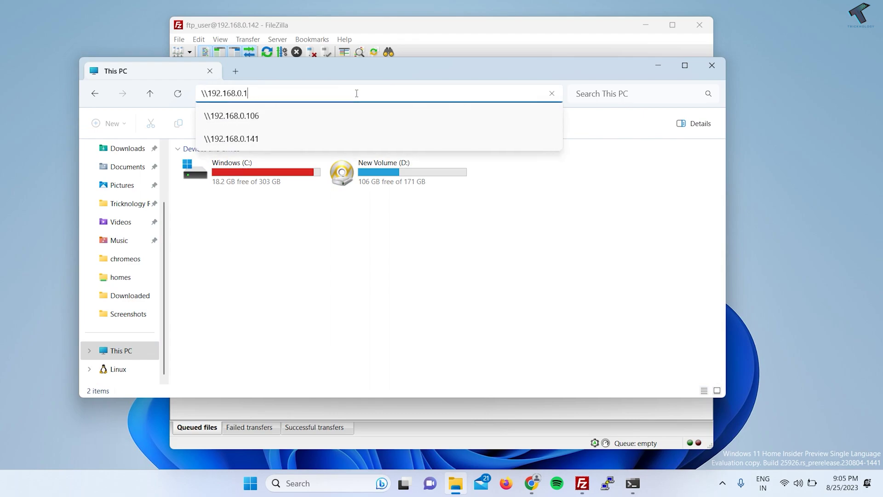
type("42")
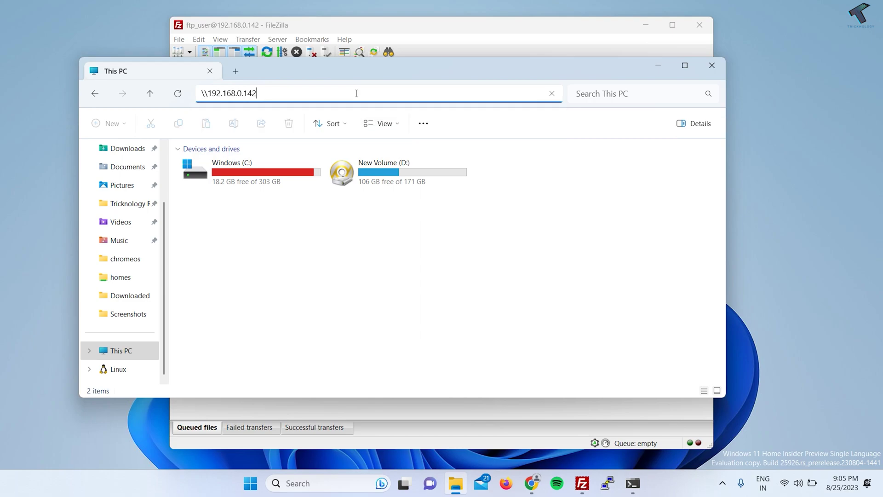
key("Return")
Step: Open the FTP_Share folder, then return to This PC and right-click empty space
double_click(281, 153)
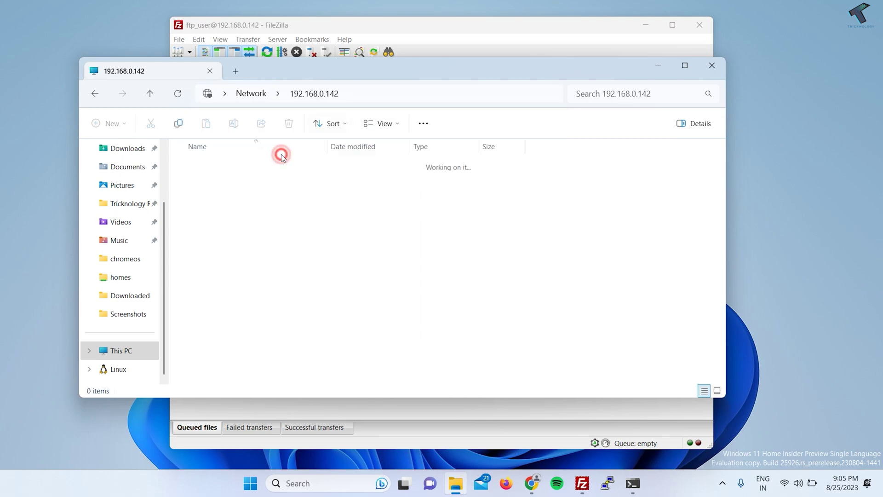
left_click(121, 350)
right_click(324, 305)
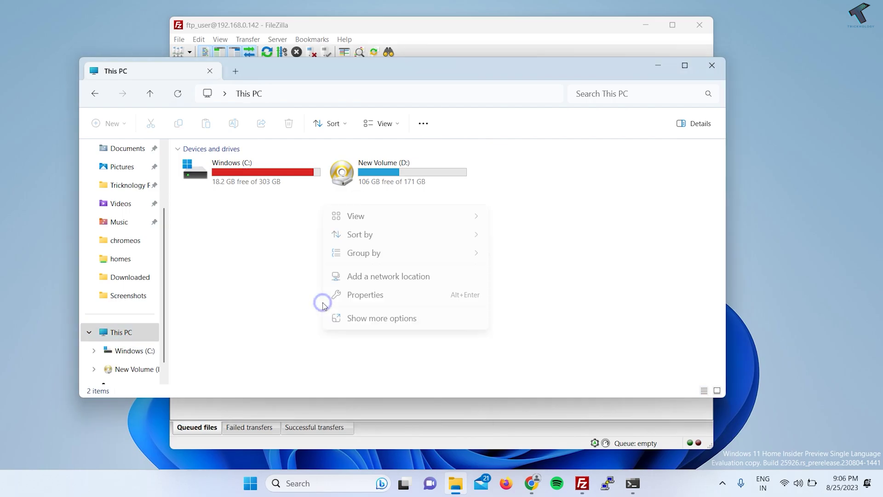
Step: Start adding a custom network location and browse TRICKNOLOGY, signing in with the FTP account credentials
left_click(370, 282)
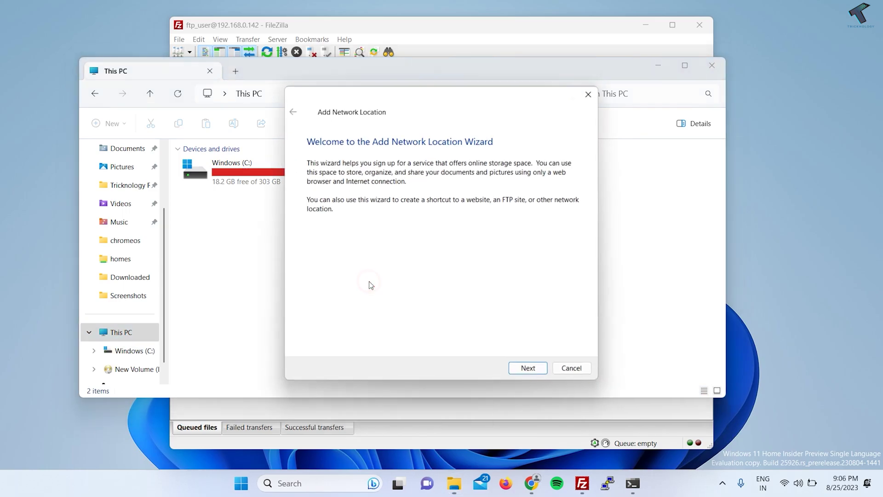
left_click(519, 367)
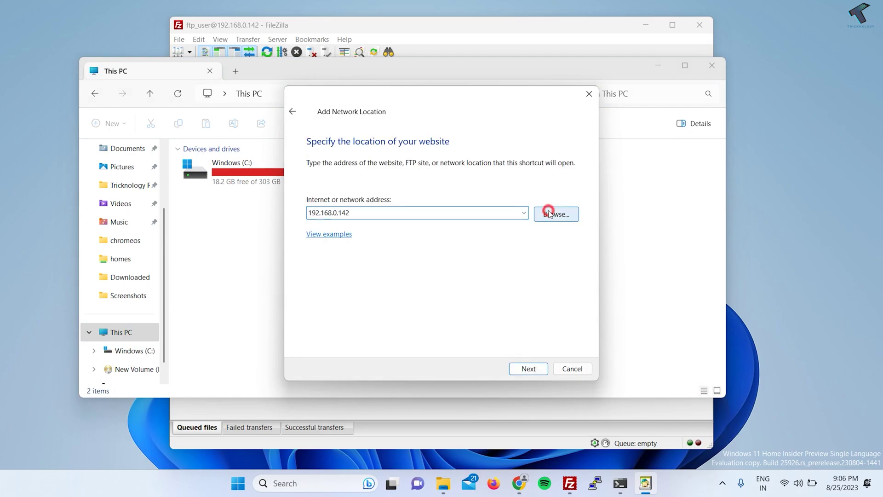
left_click(556, 214)
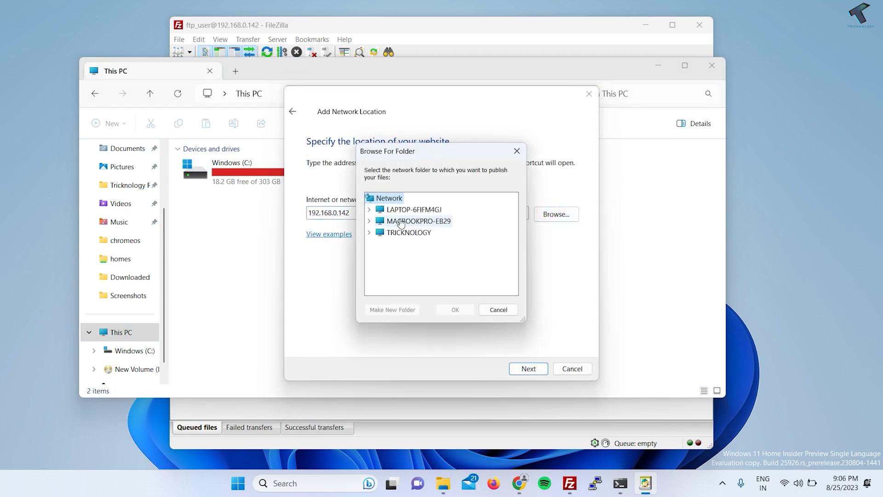
left_click(370, 233)
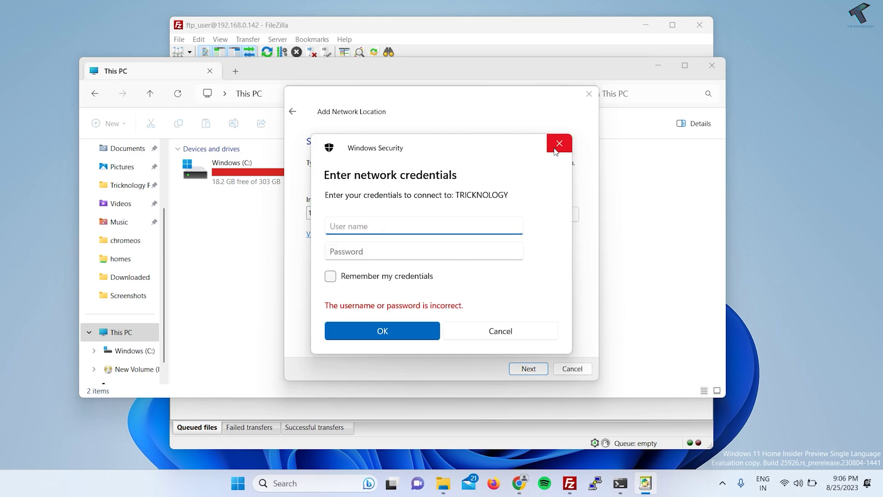
type("ftp_user")
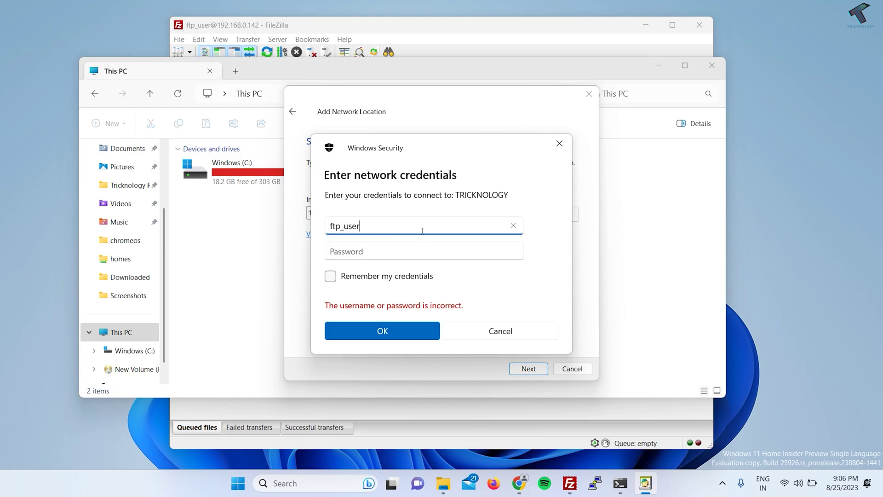
key("Tab")
type("•••")
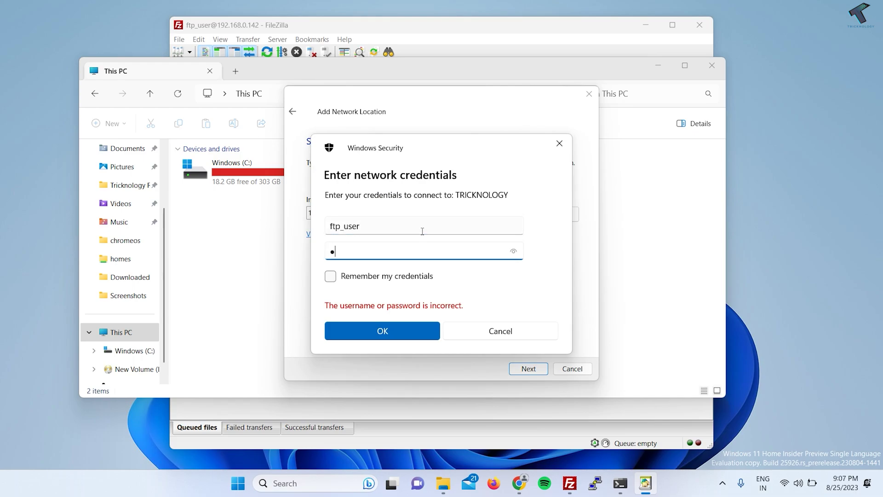
key("Return")
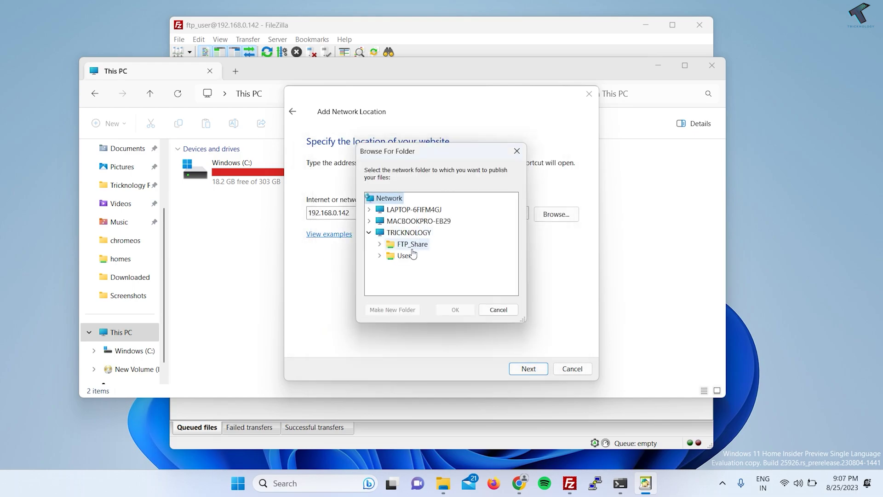
Step: Select FTP_Share as the location and finish the wizard with the suggested name
left_click(413, 244)
left_click(455, 309)
left_click(528, 368)
left_click(531, 369)
left_click(533, 368)
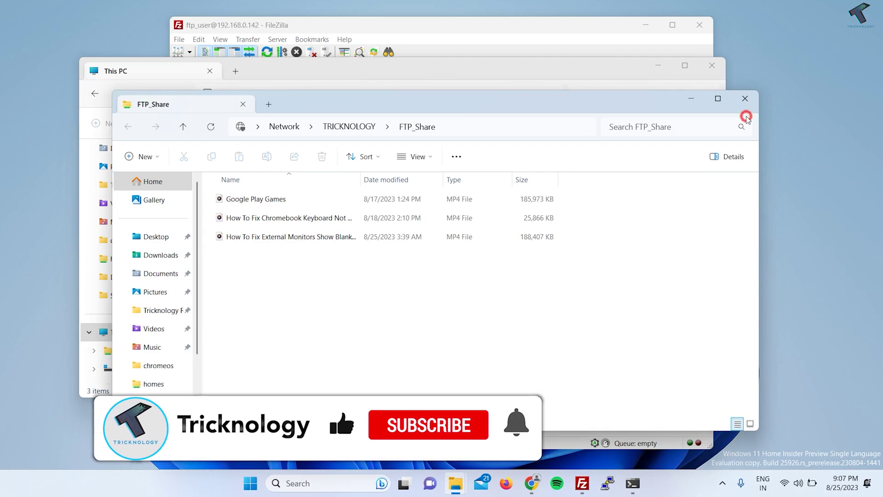
Step: Close the FTP_Share window listing the three MP4 files
left_click(746, 83)
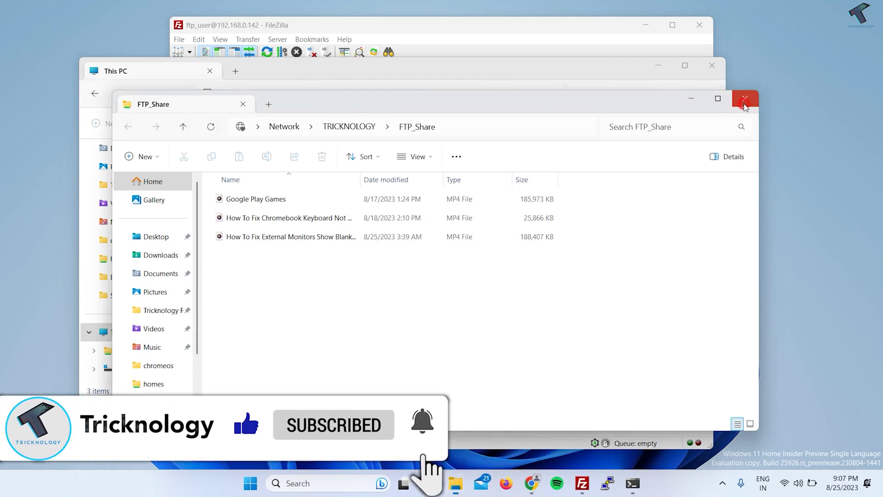
left_click(745, 103)
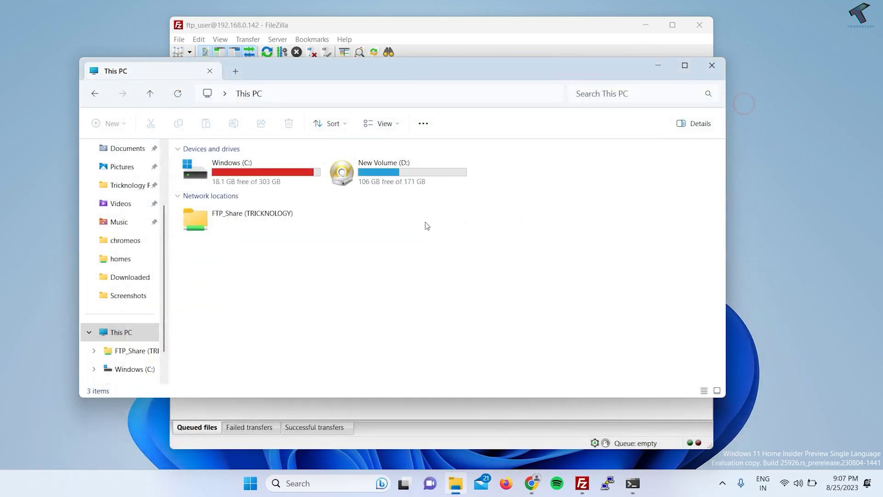